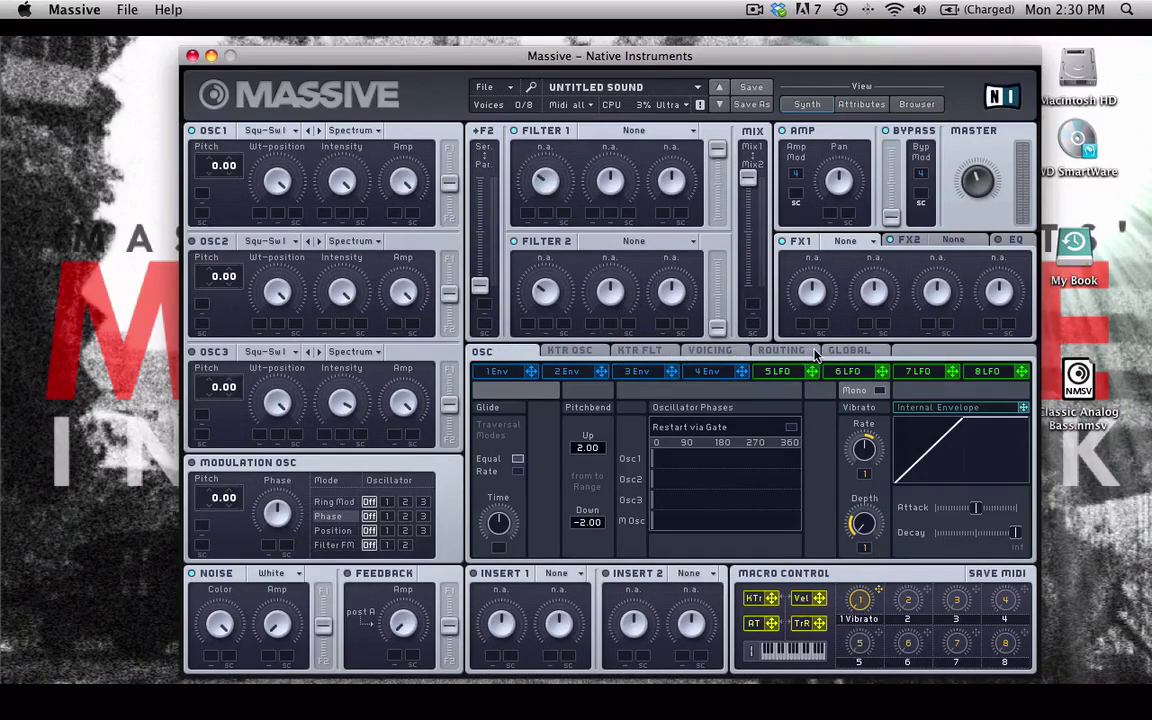
# Step: Switch the voicing mode to Monorotate and turn glide time down to zero
pyautogui.click(741, 353)
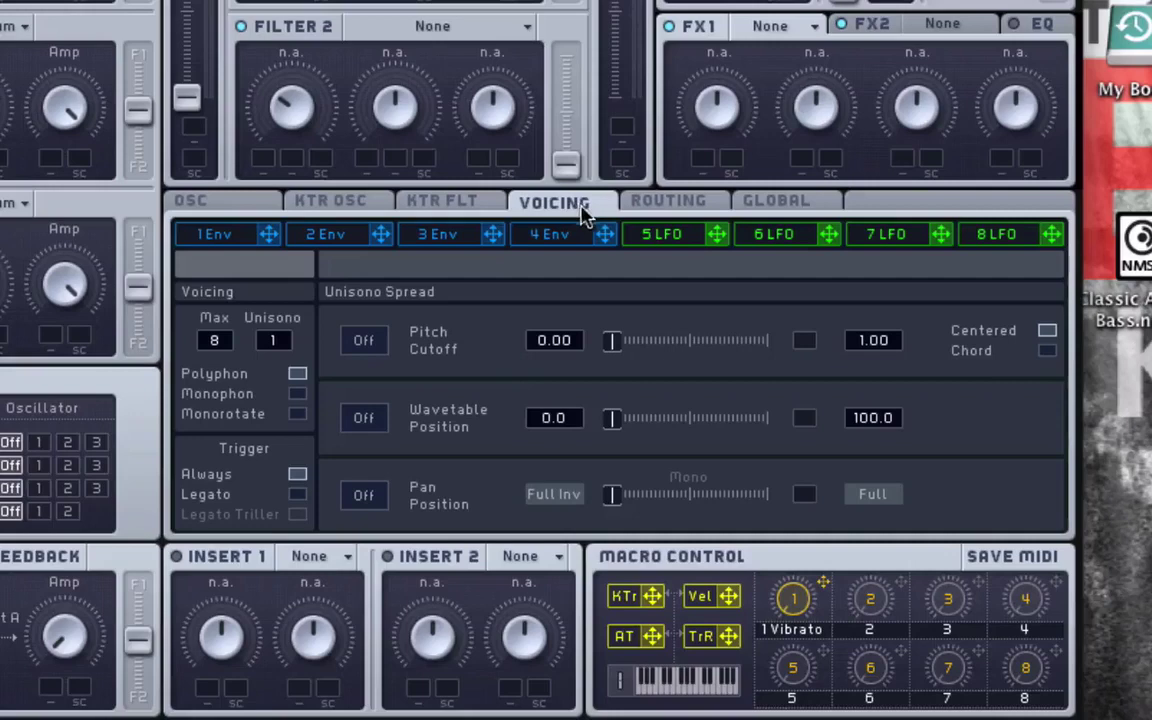
pyautogui.click(298, 415)
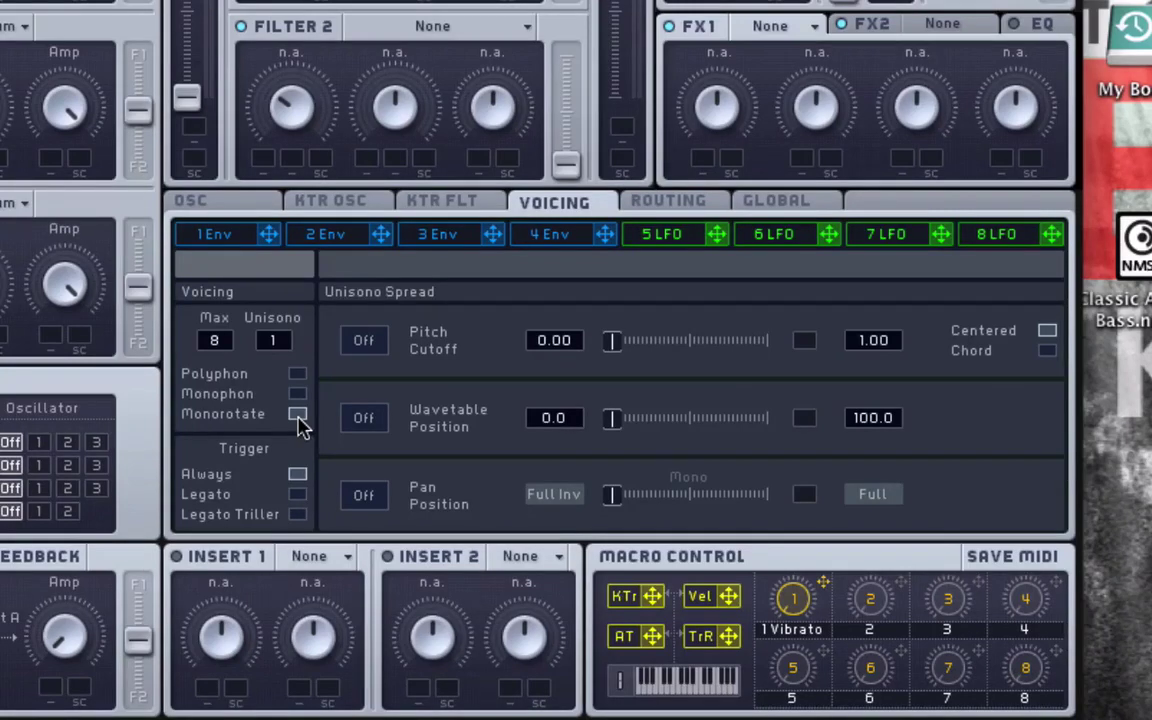
pyautogui.click(247, 203)
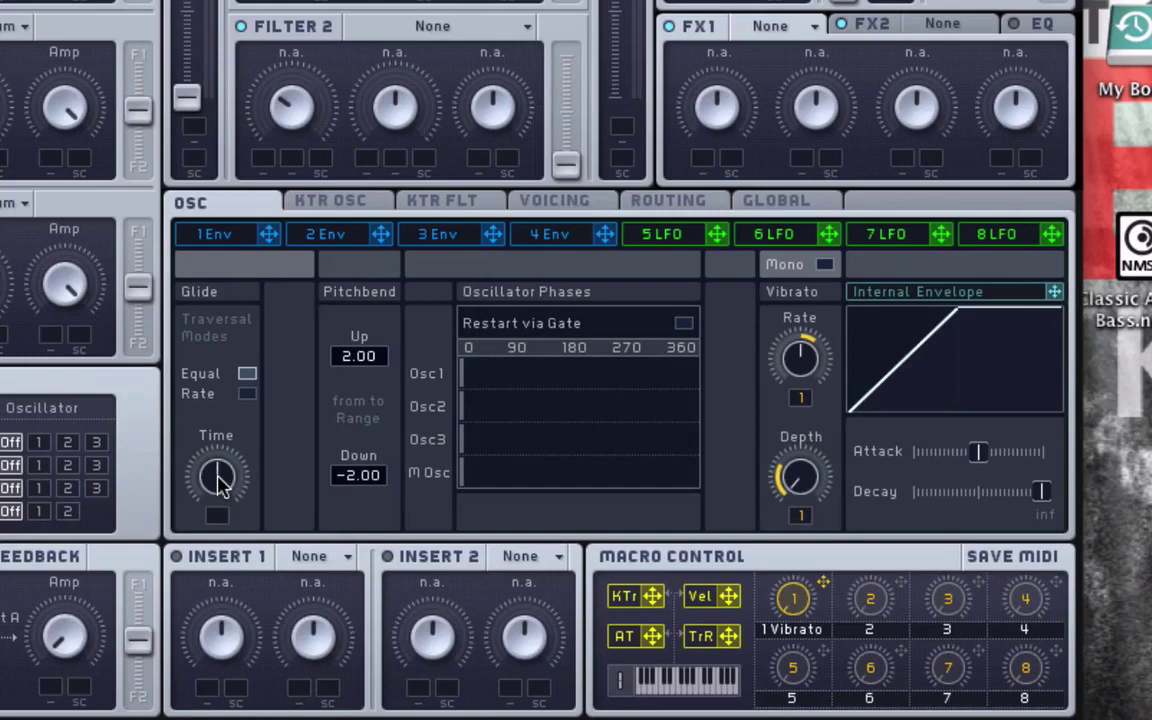
pyautogui.moveTo(222, 483); pyautogui.dragTo(221, 548)
# Step: Set Unisono to 2 voices and switch Pitch Cutoff unison spread on
pyautogui.click(562, 203)
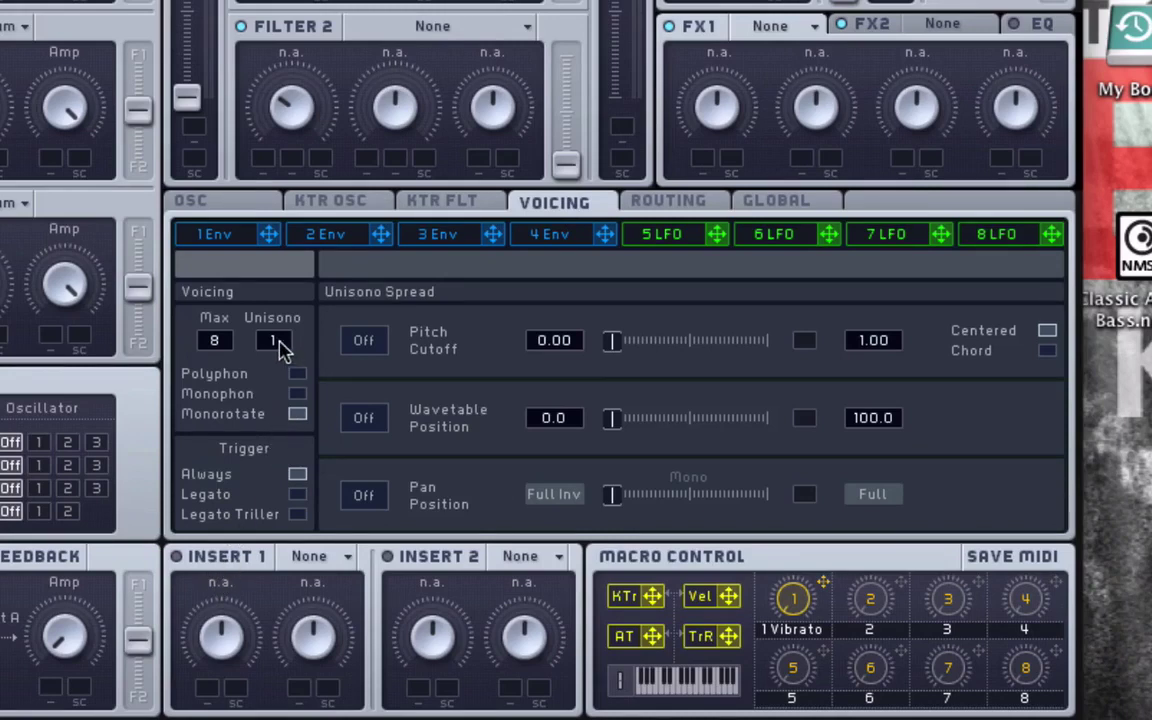
pyautogui.moveTo(280, 345); pyautogui.dragTo(283, 338)
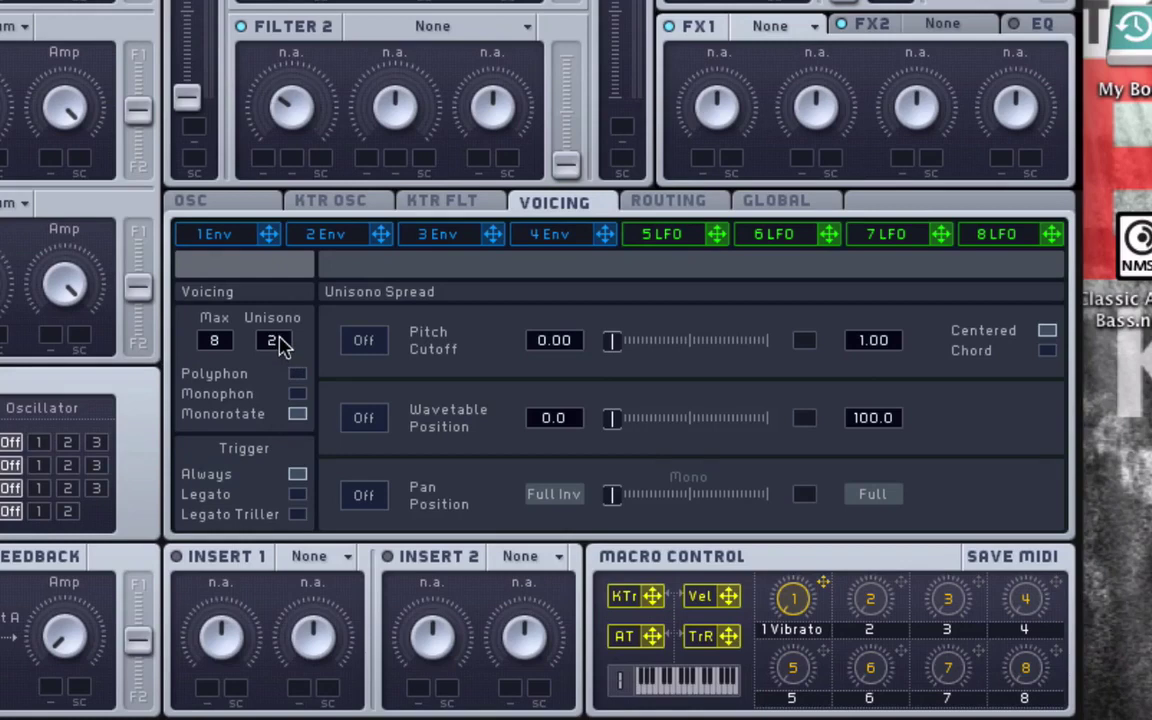
pyautogui.click(370, 344)
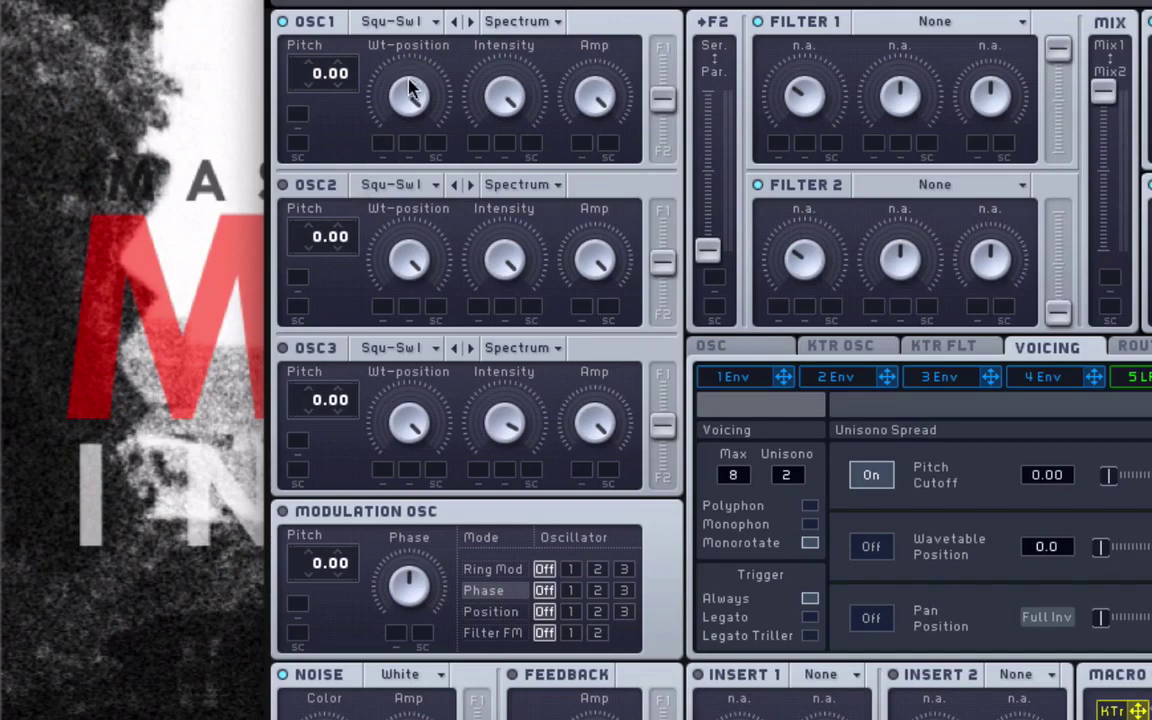
# Step: Give oscillator 2 the Sin-Square wavetable and lower its wavetable position
pyautogui.moveTo(417, 105); pyautogui.dragTo(417, 113)
pyautogui.click(415, 28)
pyautogui.click(440, 40)
pyautogui.click(413, 189)
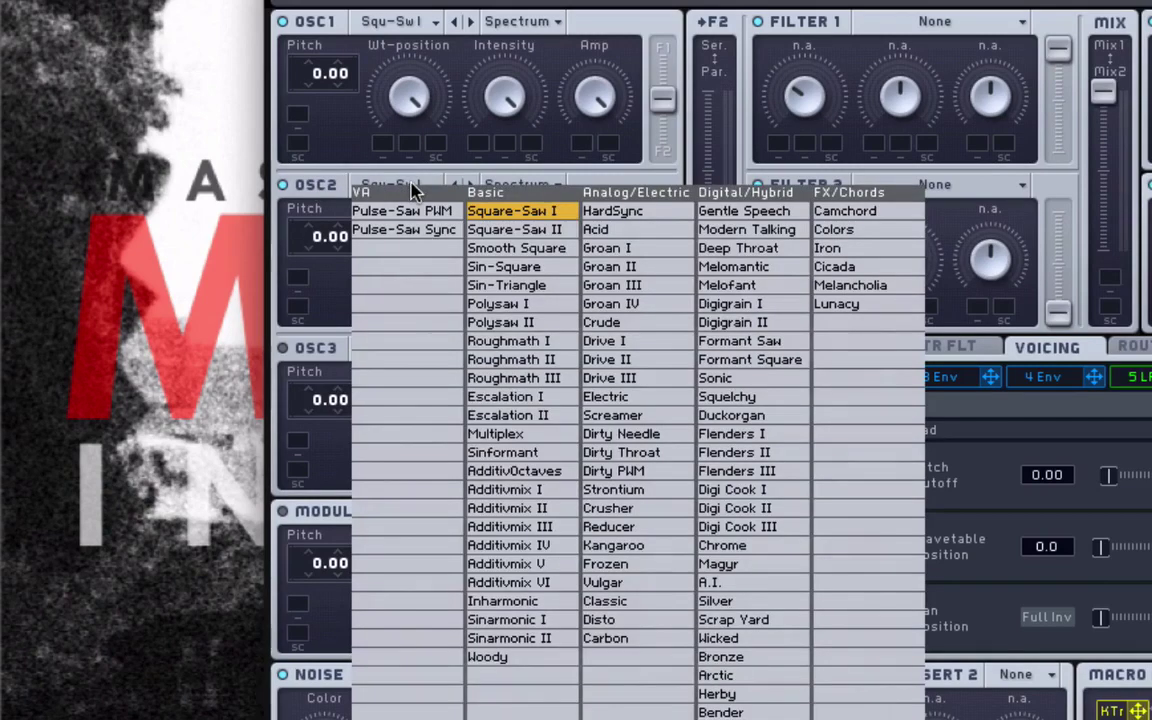
pyautogui.click(524, 268)
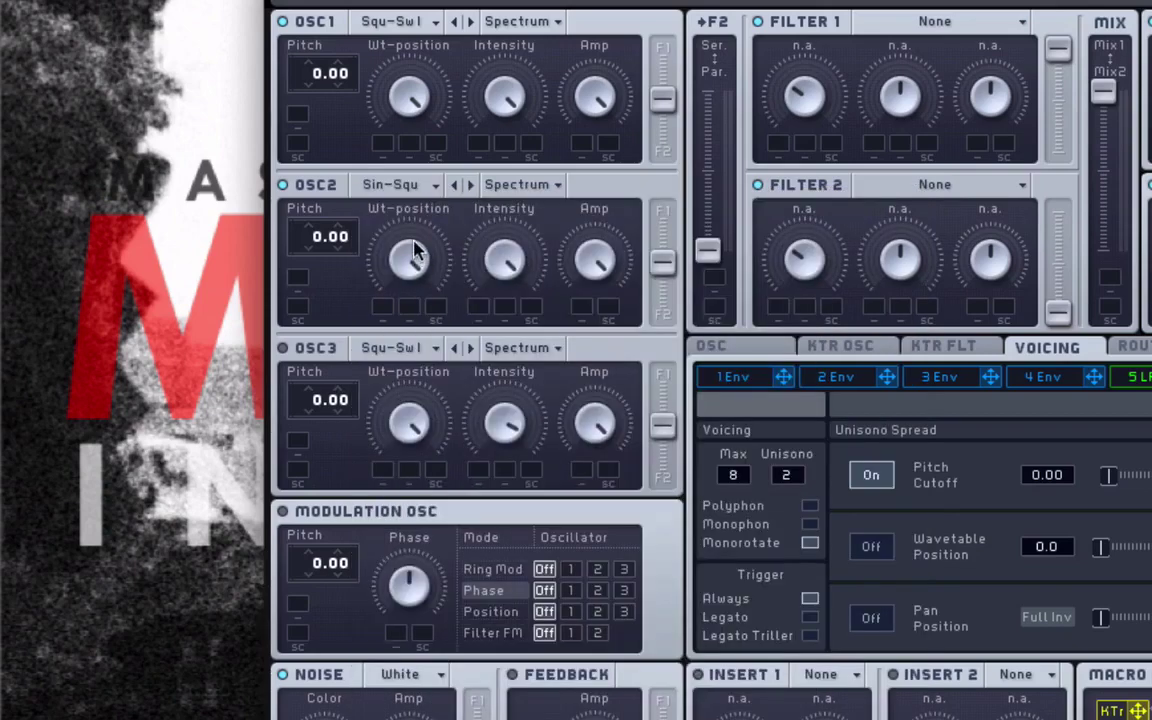
pyautogui.moveTo(417, 254); pyautogui.dragTo(404, 257)
# Step: Tune oscillator 2 to -12.00, route it toward Filter 1, and switch oscillator 1 on
pyautogui.moveTo(312, 245); pyautogui.dragTo(319, 270)
pyautogui.moveTo(662, 261); pyautogui.dragTo(666, 190)
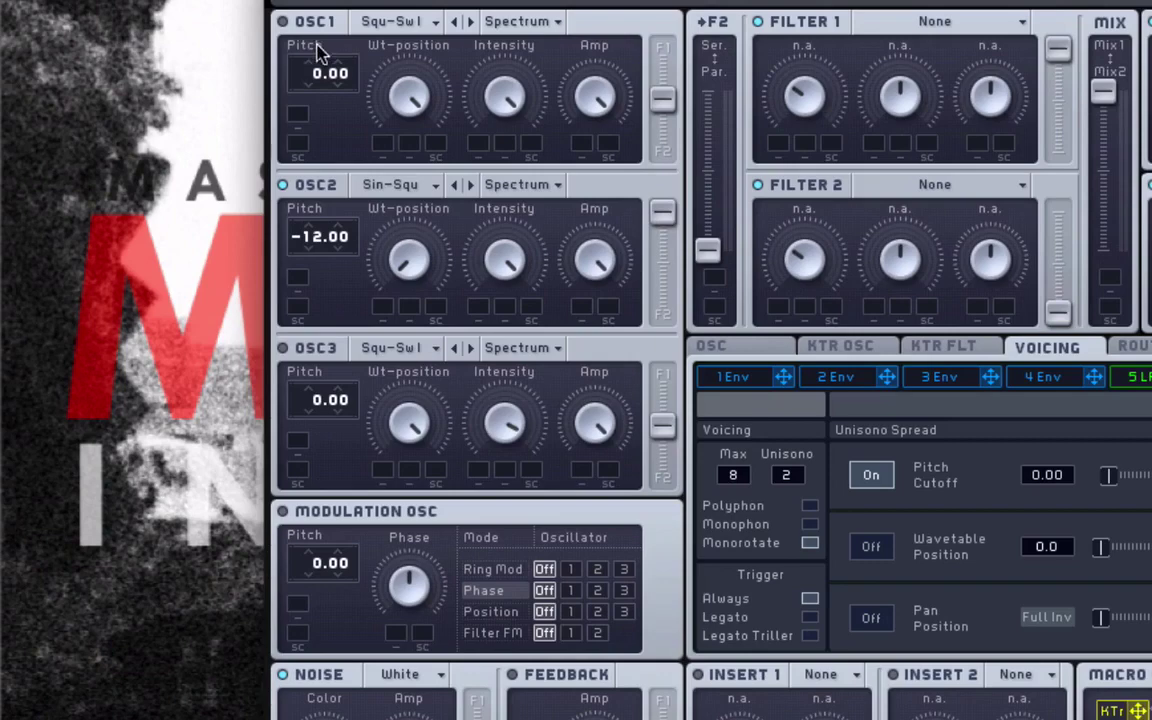
pyautogui.click(283, 21)
# Step: Switch oscillator 3 on with the Classic wavetable, routed fully to Filter 1
pyautogui.click(284, 348)
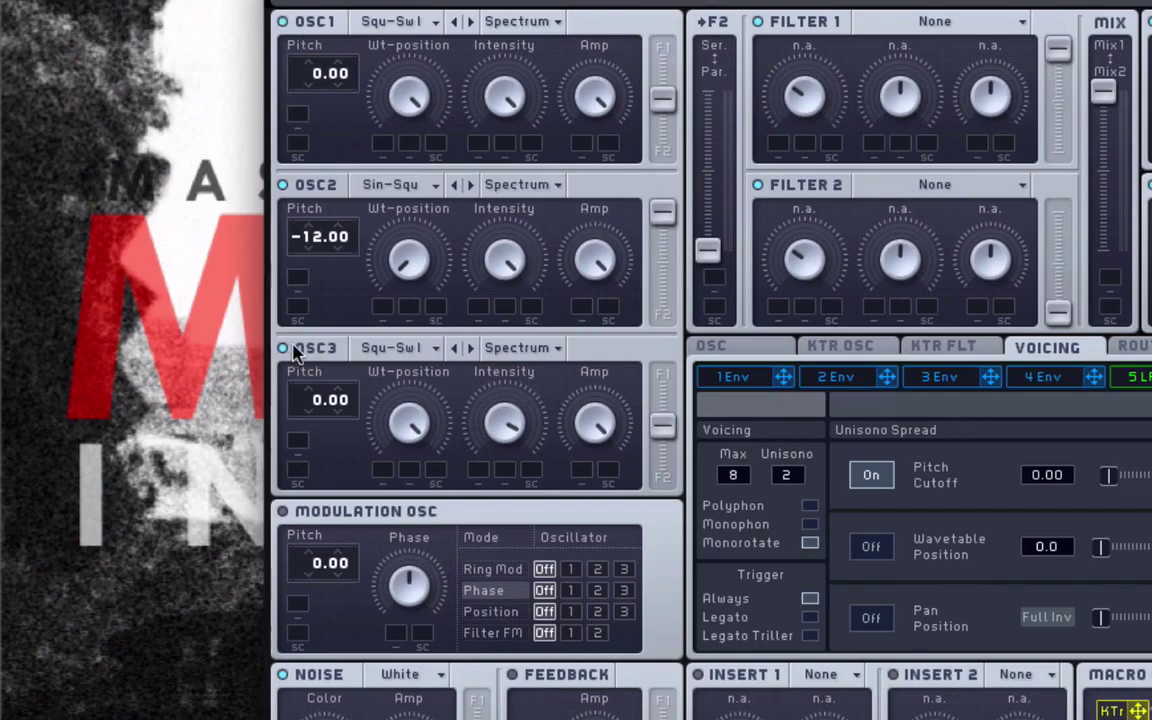
pyautogui.click(399, 348)
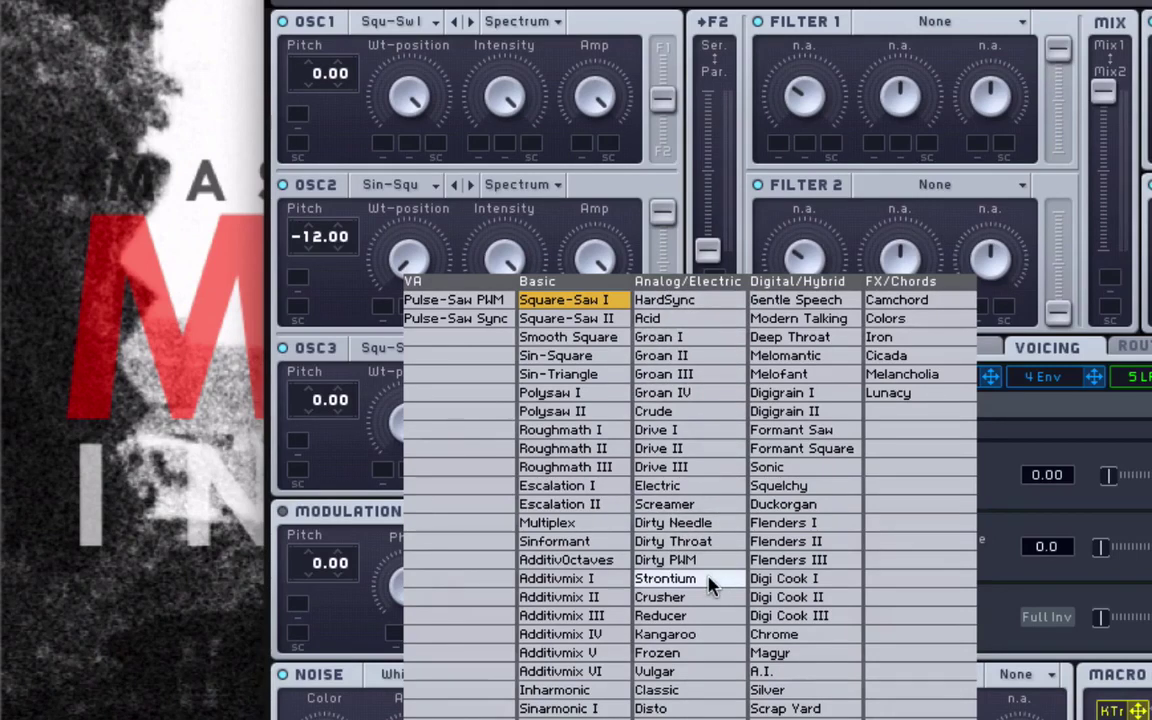
pyautogui.click(683, 697)
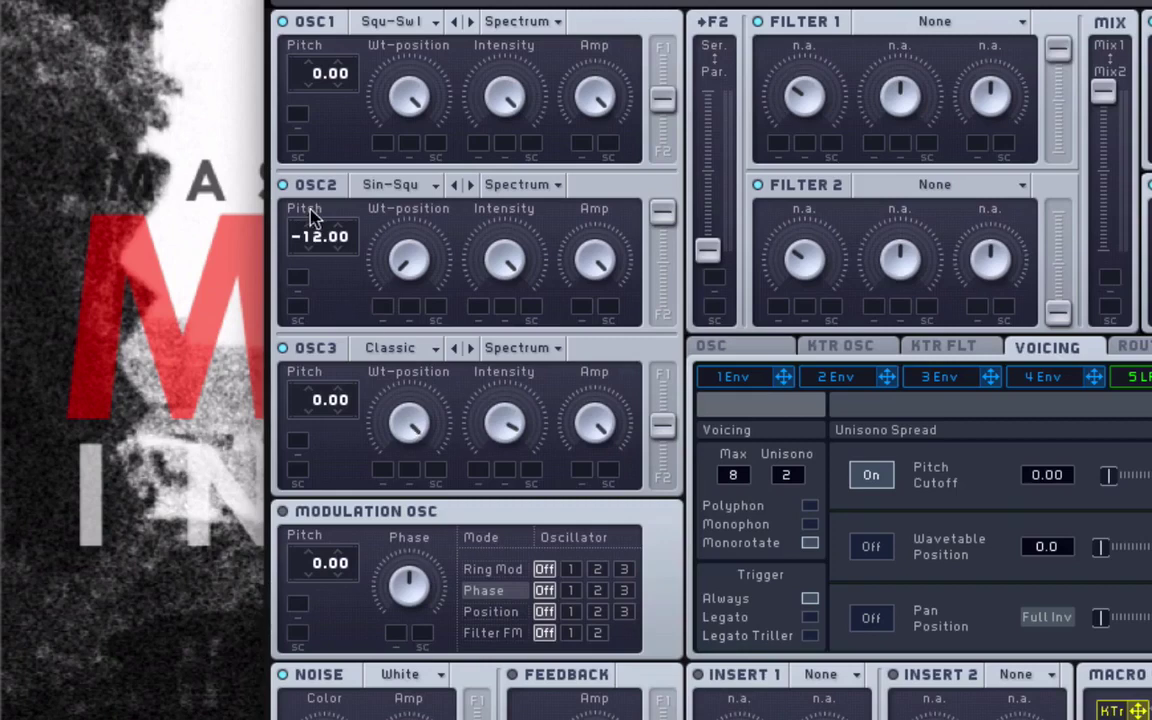
pyautogui.moveTo(662, 425); pyautogui.dragTo(664, 373)
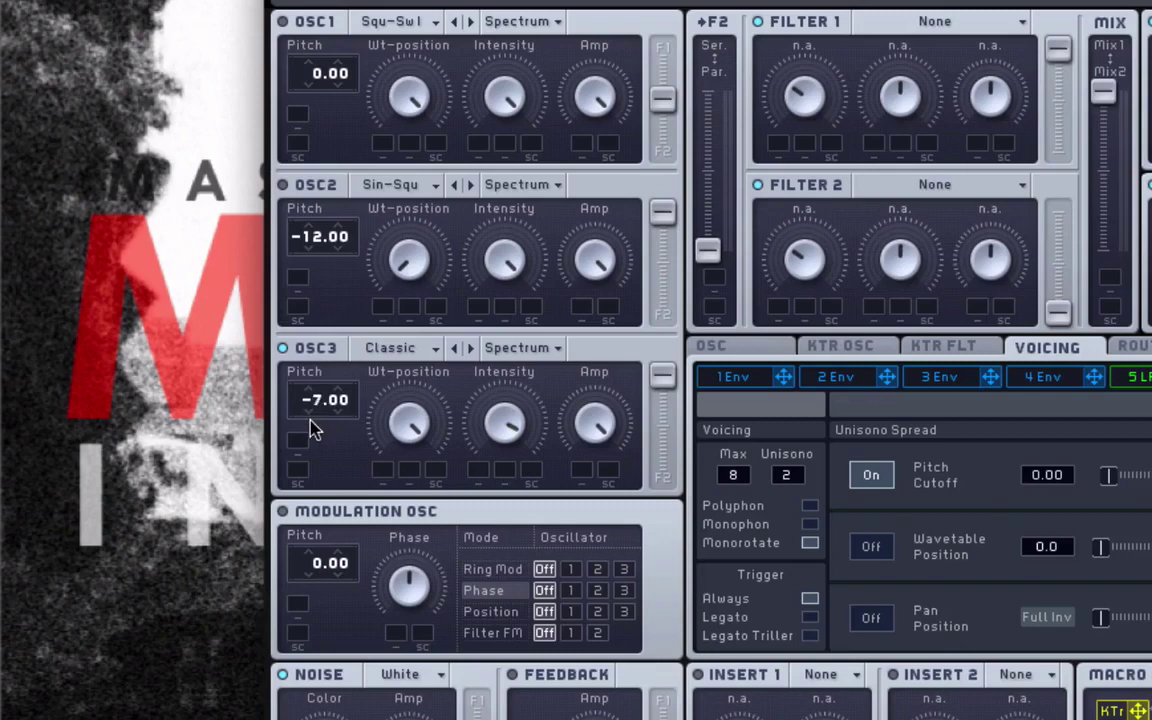
# Step: Tune oscillator 3 to -12.05 and detune oscillator 2 to -11.94
pyautogui.moveTo(310, 435); pyautogui.dragTo(311, 438)
pyautogui.moveTo(344, 410); pyautogui.dragTo(349, 418)
pyautogui.moveTo(337, 236); pyautogui.dragTo(346, 242)
# Step: Route oscillator 1 fully to Filter 1 and split oscillator 3 evenly between both filters
pyautogui.moveTo(660, 100); pyautogui.dragTo(660, 21)
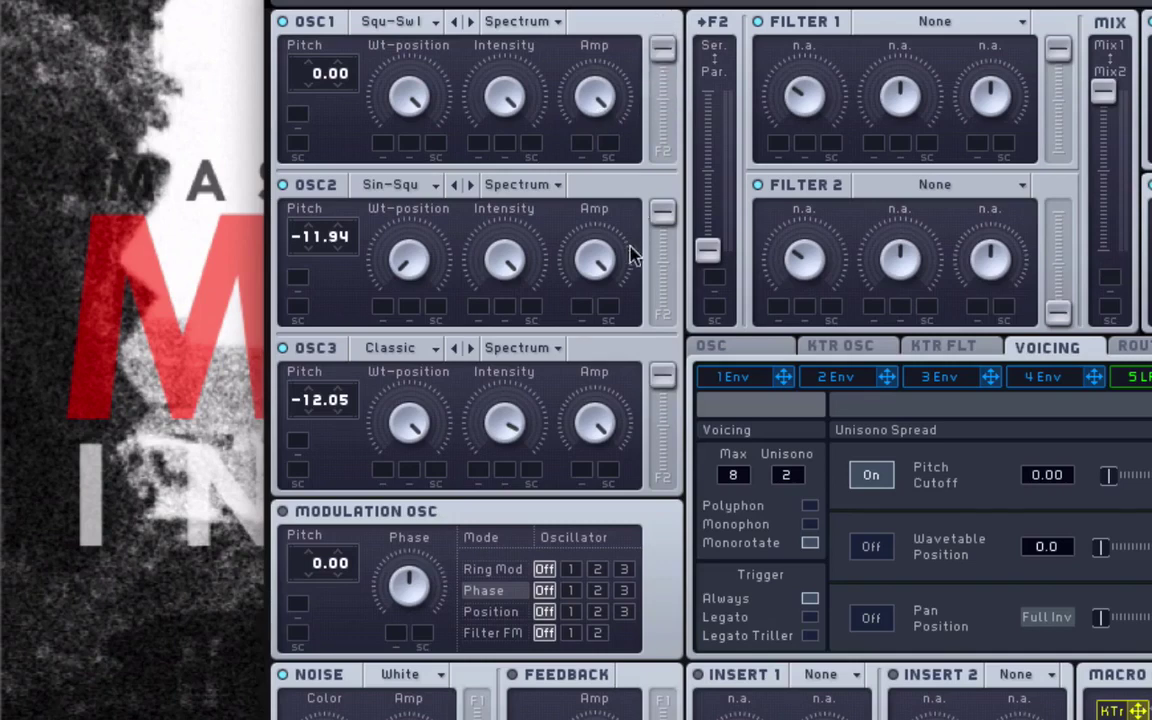
pyautogui.moveTo(655, 388); pyautogui.dragTo(663, 424)
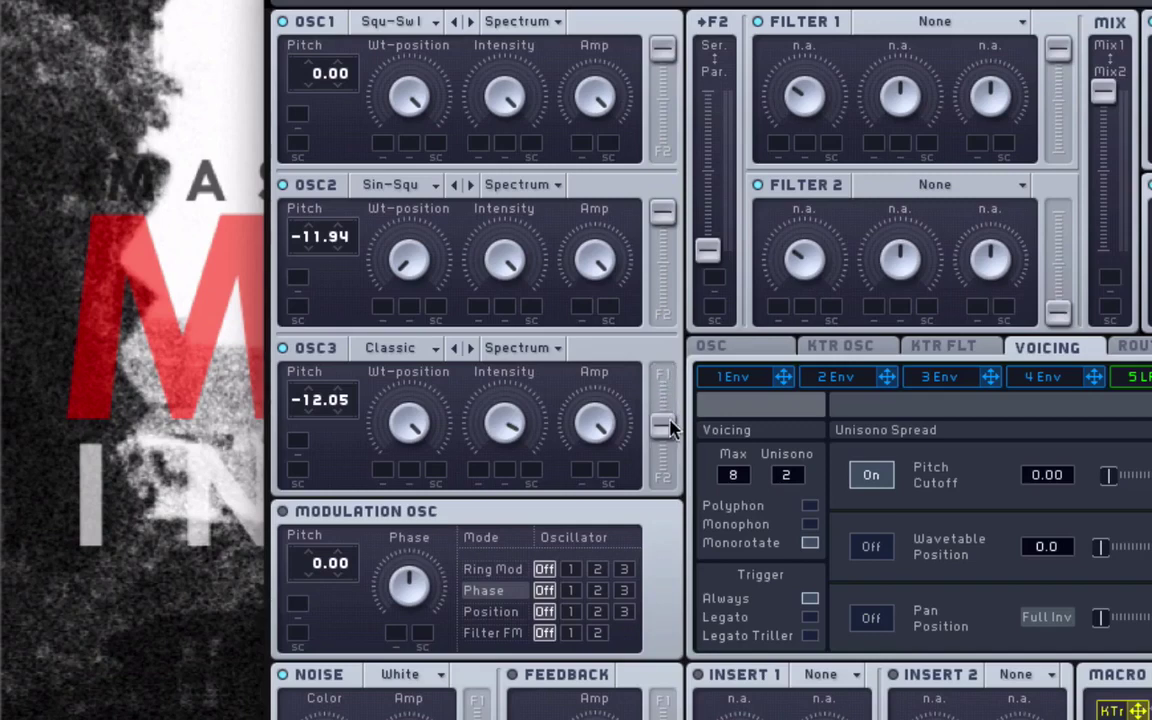
pyautogui.doubleClick(651, 417)
pyautogui.moveTo(662, 378)
pyautogui.mouseDown()
pyautogui.moveTo(662, 424)
pyautogui.moveTo(668, 384)
pyautogui.mouseUp()
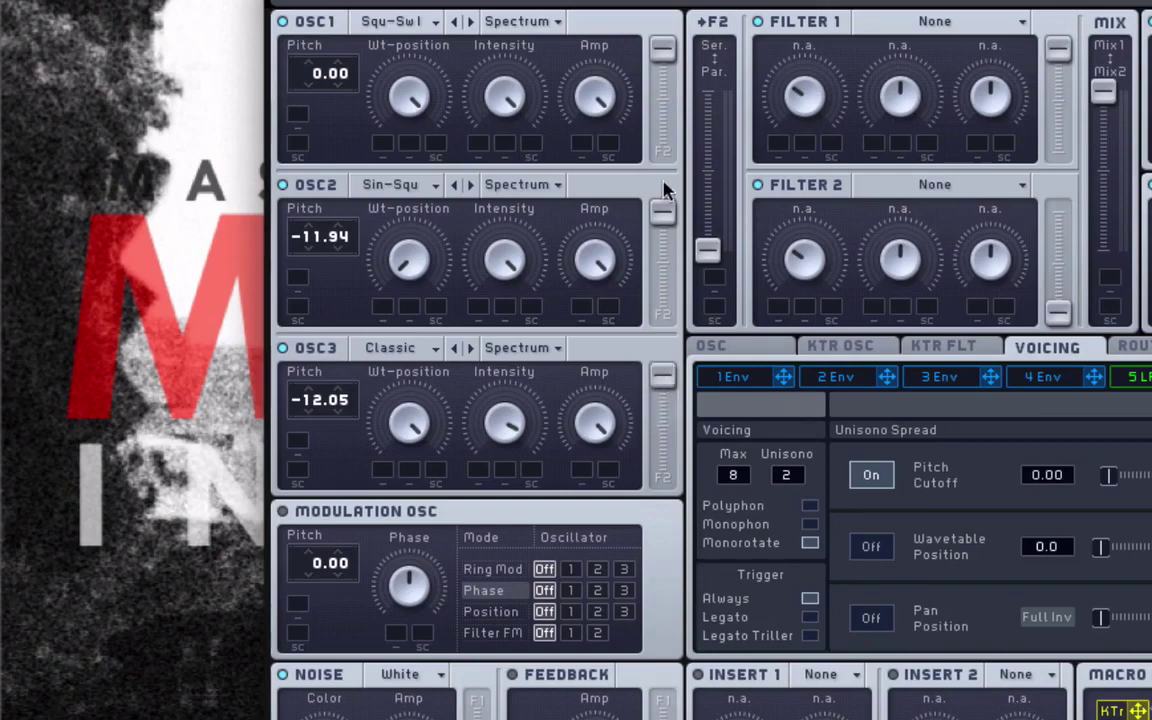
# Step: Route oscillator 2 to Filter 2, max Filter 2's level, and centre the filter mix
pyautogui.moveTo(660, 205); pyautogui.dragTo(668, 318)
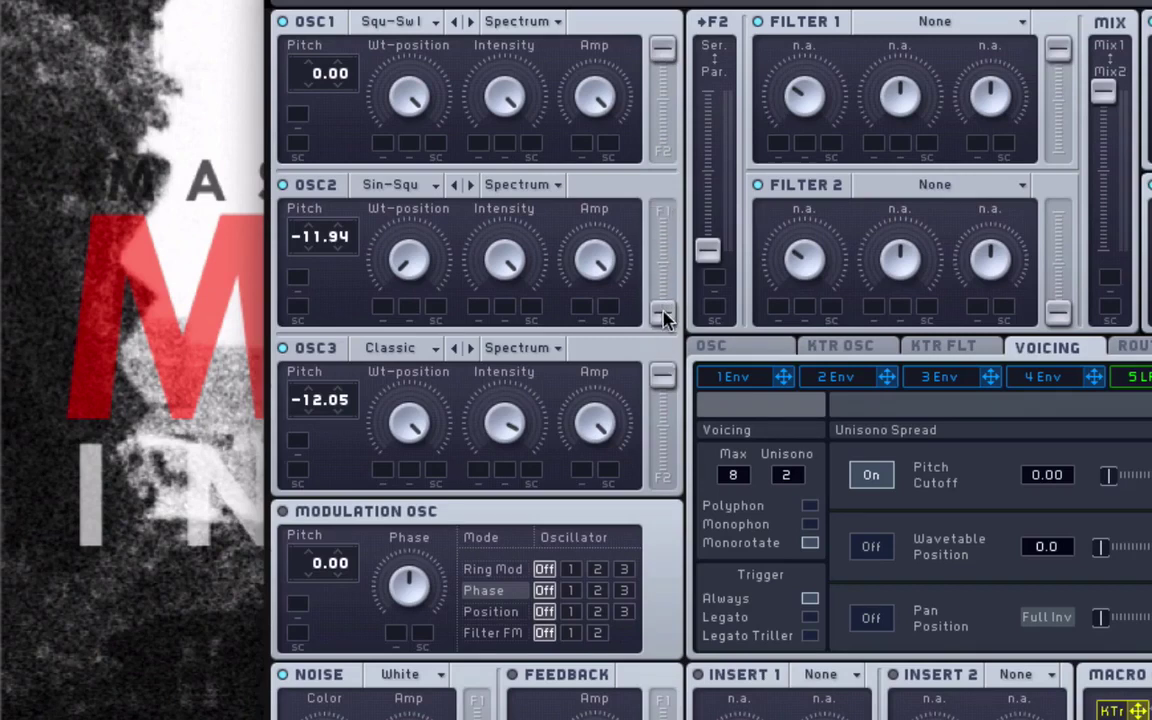
pyautogui.doubleClick(1058, 314)
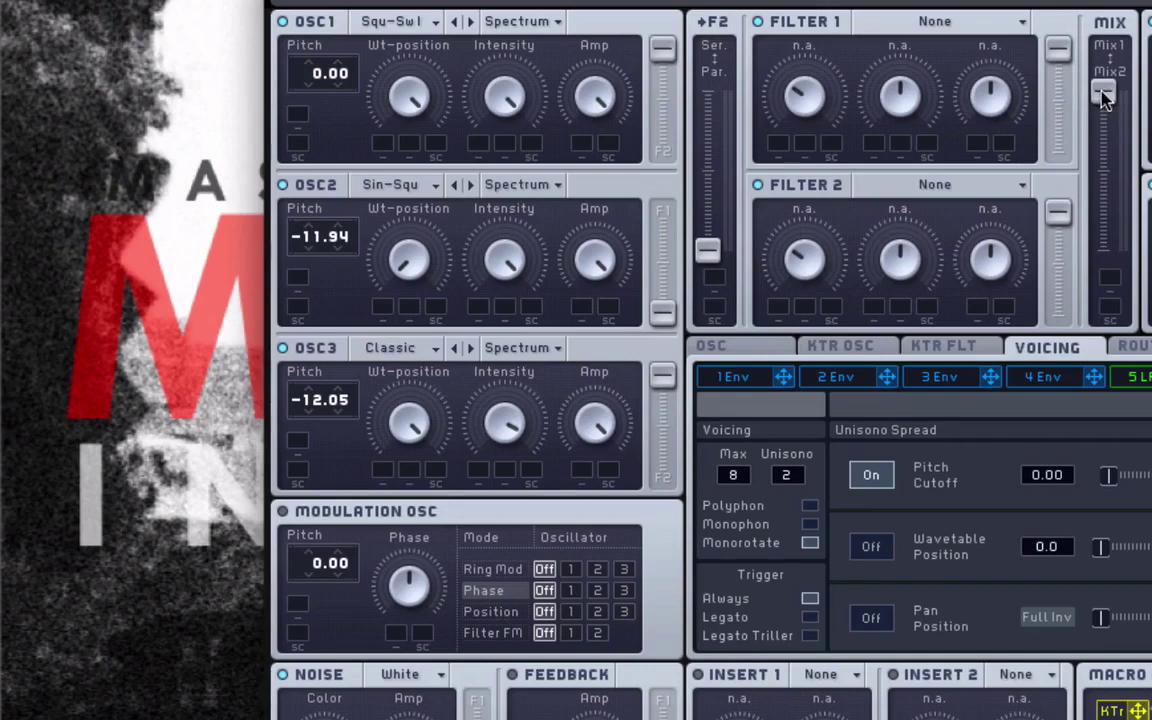
pyautogui.moveTo(1104, 92); pyautogui.dragTo(1104, 138)
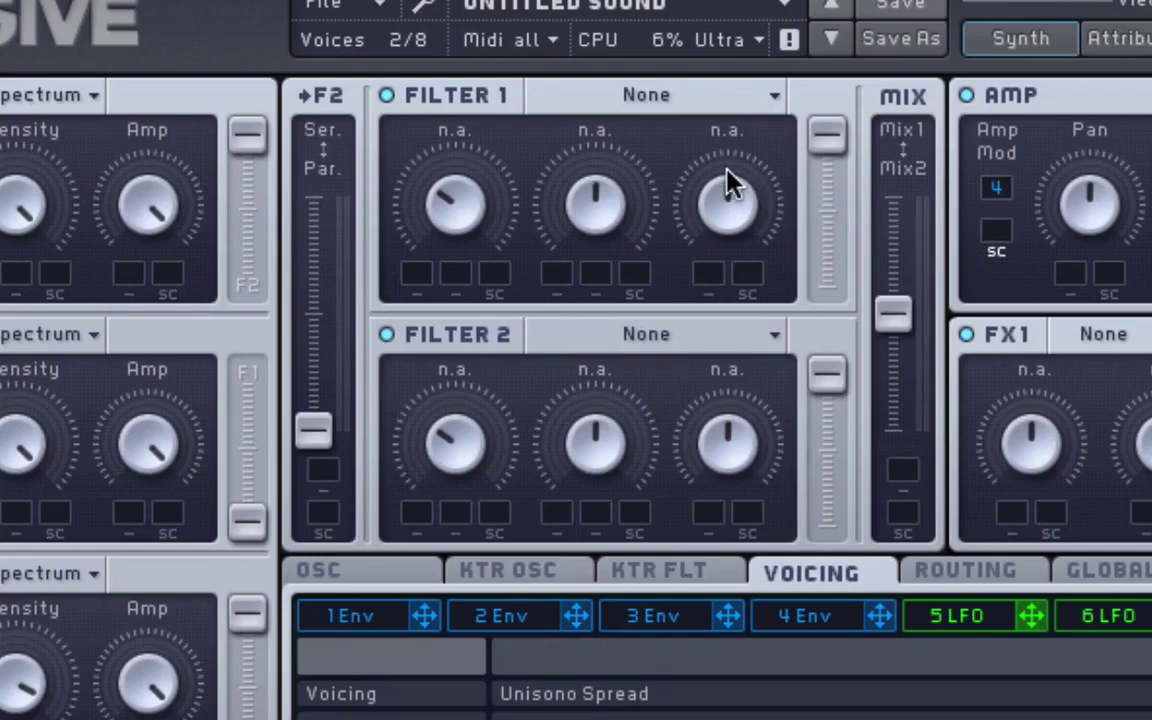
# Step: Make Filter 1 a Lowpass 4 with cutoff near 11 o'clock and resonance turned down
pyautogui.click(625, 96)
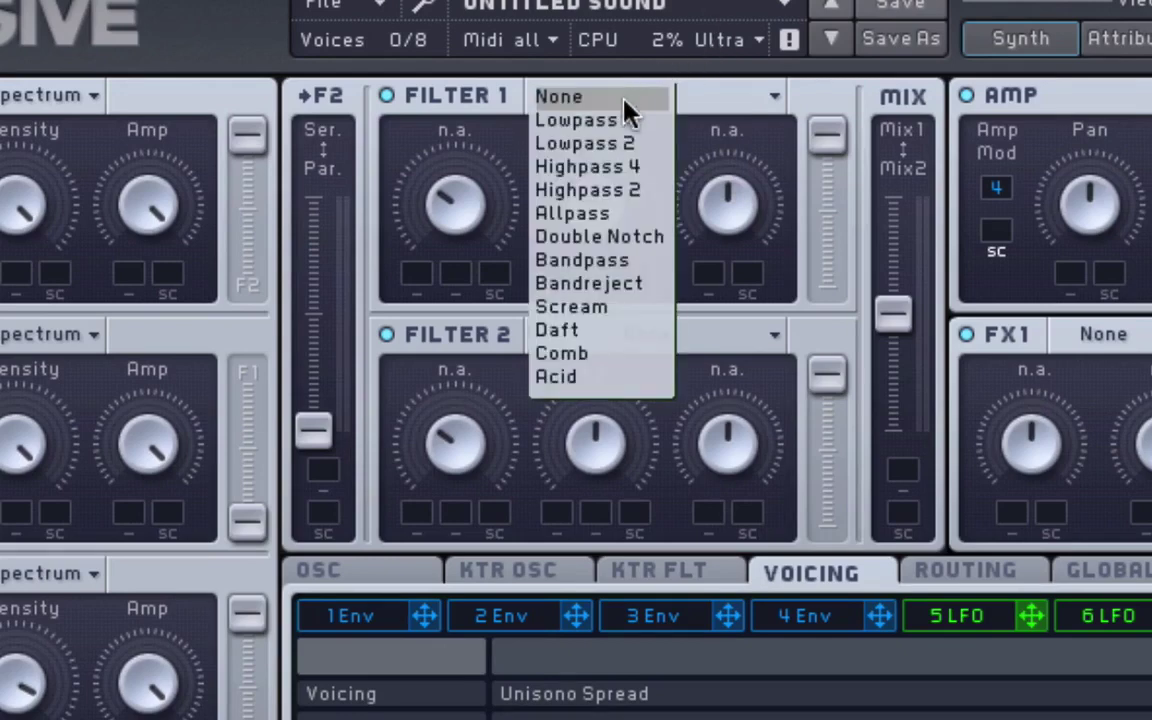
pyautogui.click(627, 122)
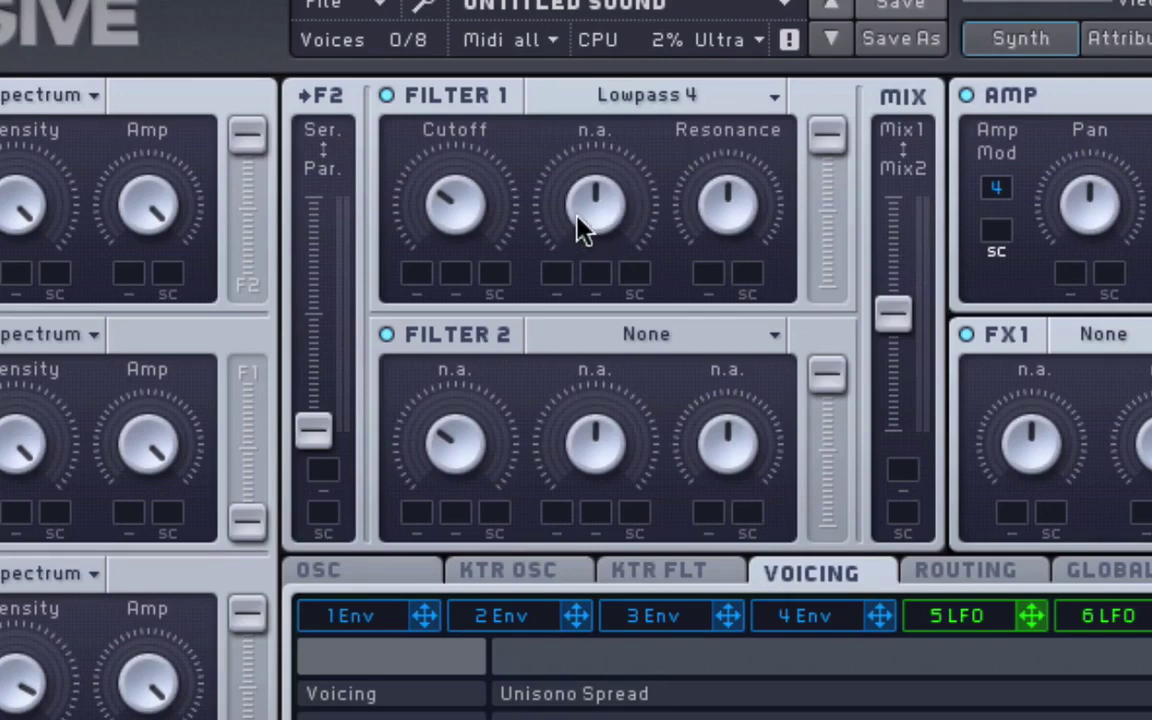
pyautogui.moveTo(447, 243); pyautogui.dragTo(460, 275)
pyautogui.moveTo(465, 206); pyautogui.dragTo(420, 0)
pyautogui.moveTo(458, 212); pyautogui.dragTo(483, 360)
pyautogui.moveTo(727, 228); pyautogui.dragTo(730, 337)
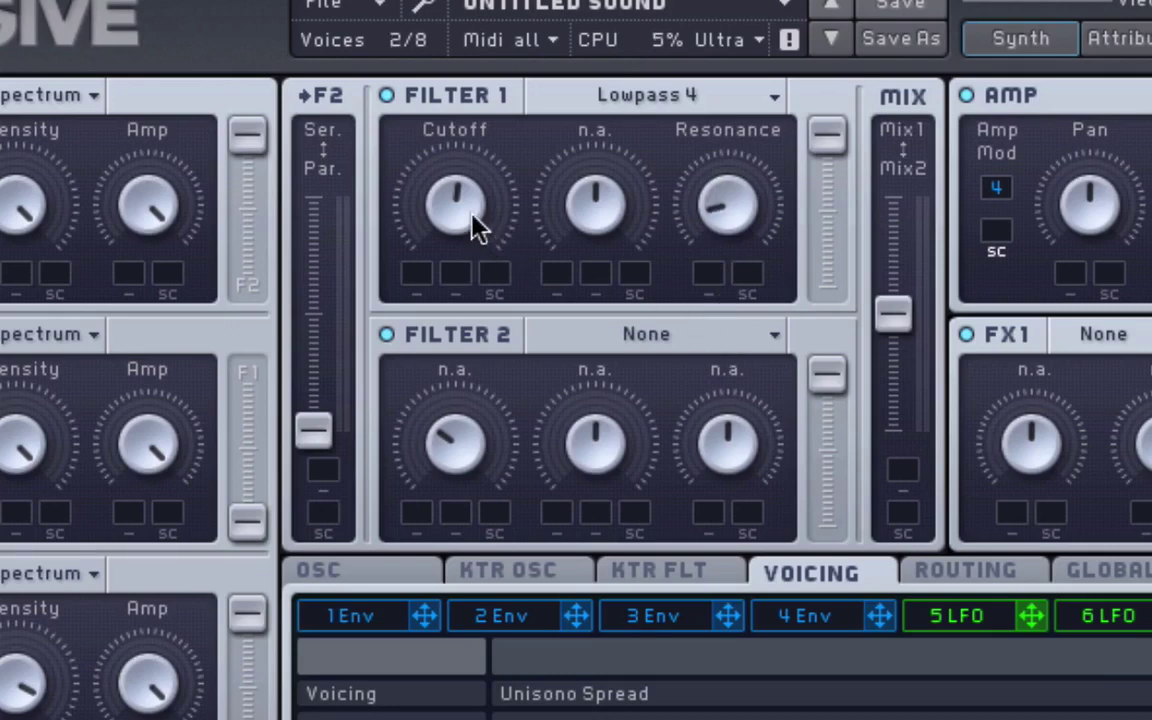
pyautogui.moveTo(463, 211); pyautogui.dragTo(460, 245)
pyautogui.moveTo(455, 185)
pyautogui.mouseDown()
pyautogui.moveTo(462, 244)
pyautogui.moveTo(460, 186)
pyautogui.moveTo(463, 197)
pyautogui.mouseUp()
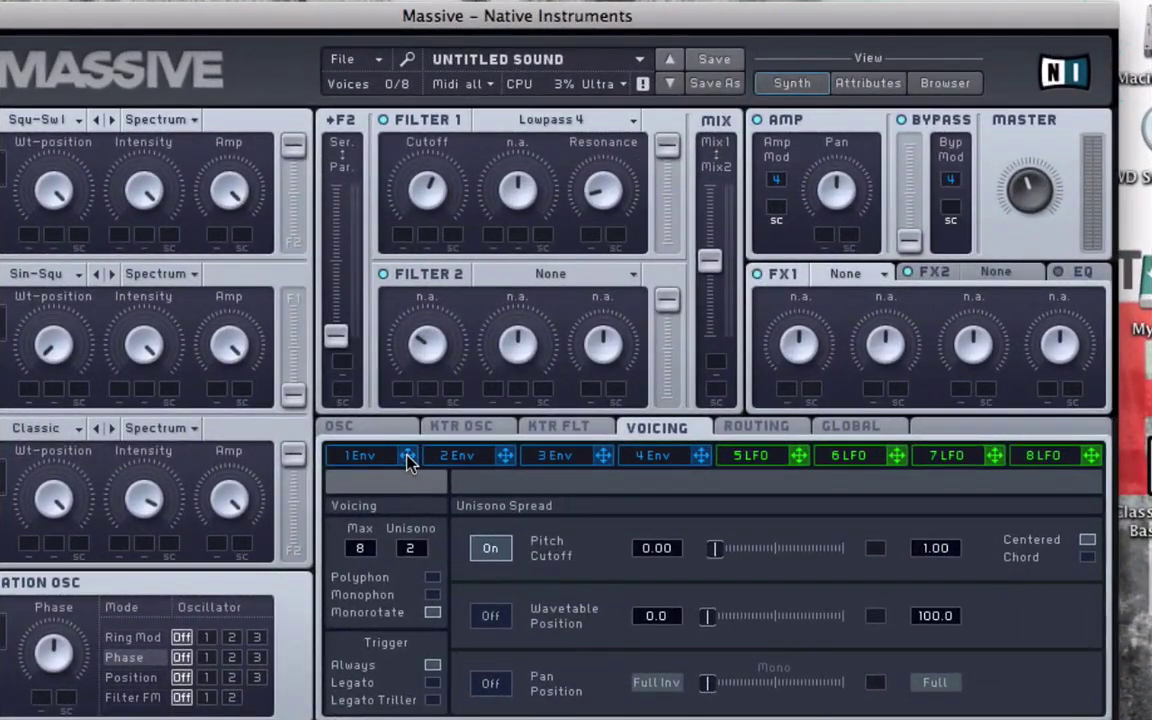
# Step: Assign envelope 1 to Filter 1's cutoff and set its modulation depth
pyautogui.moveTo(420, 385); pyautogui.dragTo(405, 238)
pyautogui.moveTo(403, 234); pyautogui.dragTo(448, 208)
# Step: Reduce the cutoff's envelope depth and raise envelope 1's key tracking to maximum
pyautogui.moveTo(424, 218)
pyautogui.mouseDown()
pyautogui.moveTo(424, 283)
pyautogui.moveTo(405, 230)
pyautogui.mouseUp()
pyautogui.click(385, 455)
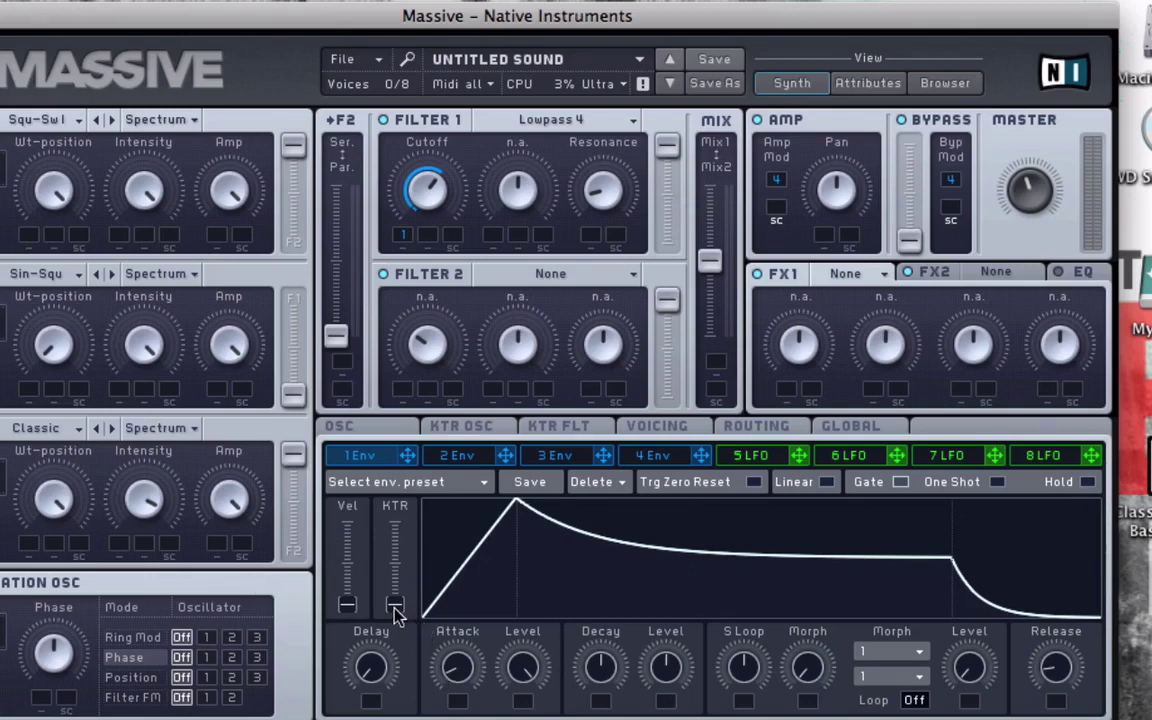
pyautogui.moveTo(395, 606); pyautogui.dragTo(395, 523)
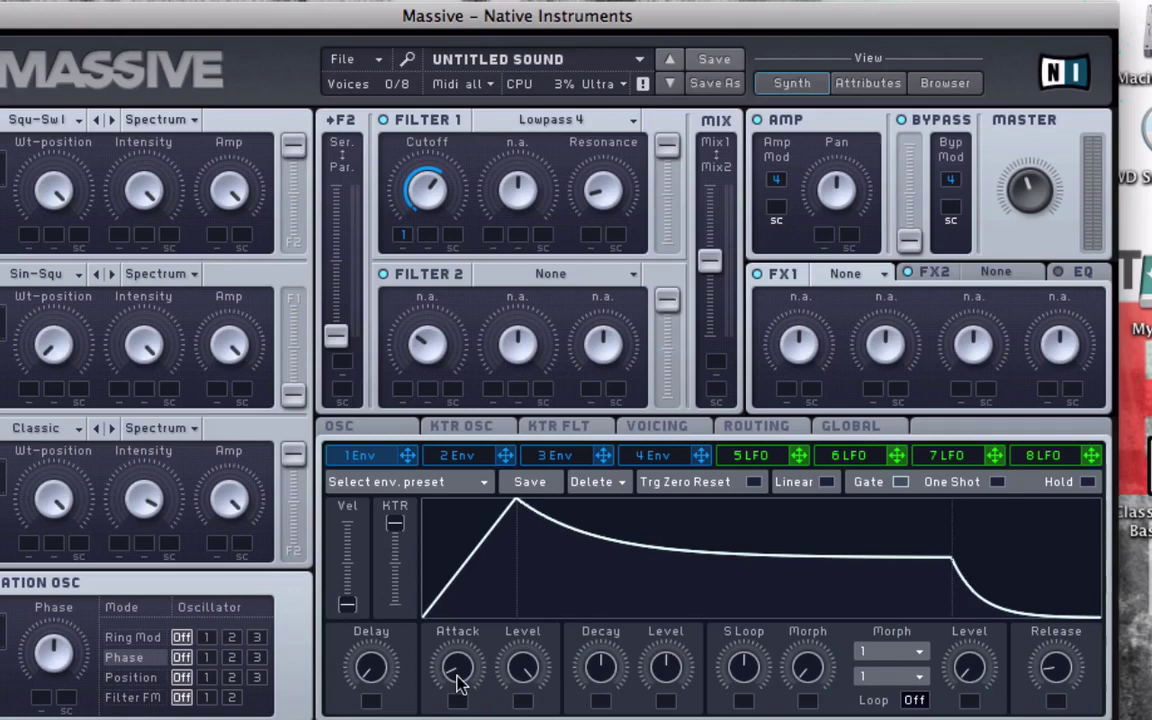
# Step: Give envelope 1 a slower attack, higher sustain level, shorter decay and longer release
pyautogui.moveTo(455, 674)
pyautogui.mouseDown()
pyautogui.moveTo(458, 656)
pyautogui.moveTo(460, 674)
pyautogui.moveTo(462, 665)
pyautogui.mouseUp()
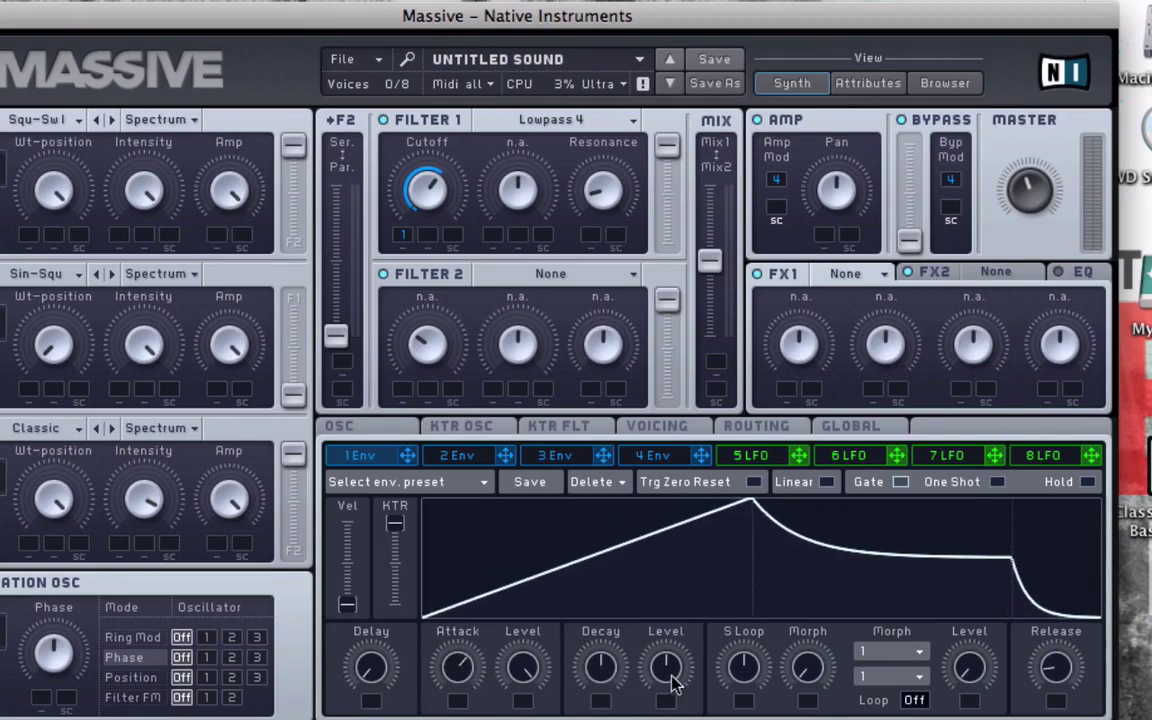
pyautogui.moveTo(665, 668); pyautogui.dragTo(661, 560)
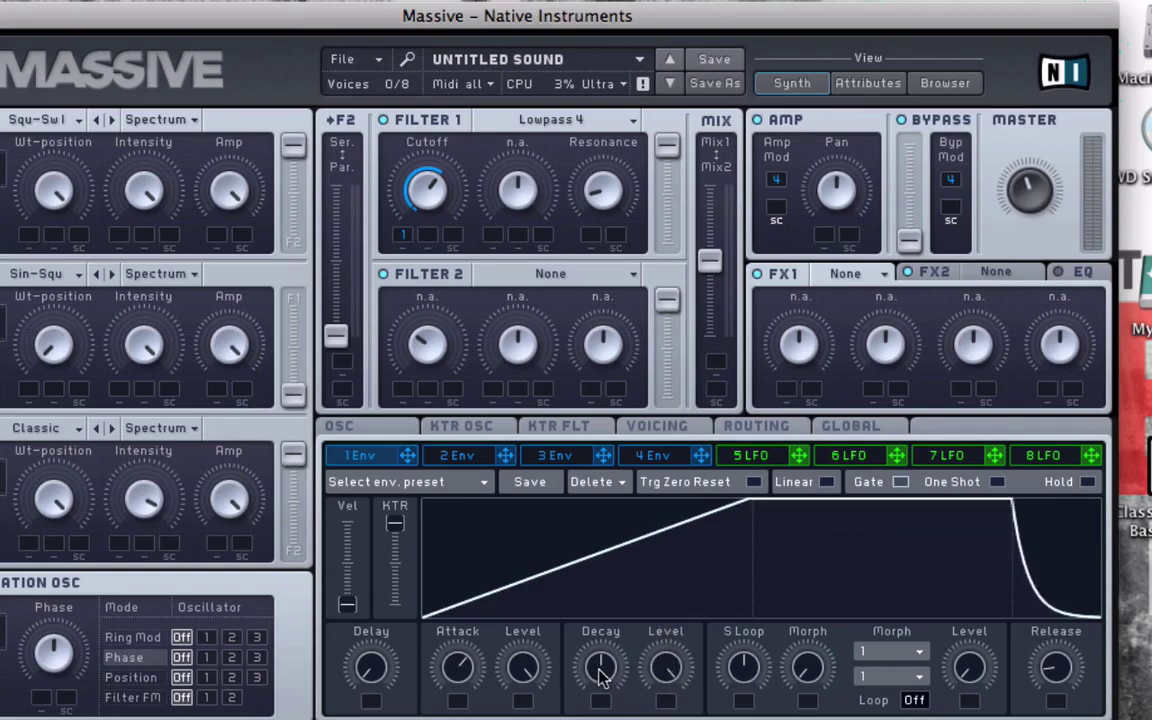
pyautogui.moveTo(600, 665); pyautogui.dragTo(597, 719)
pyautogui.moveTo(1050, 690); pyautogui.dragTo(1055, 660)
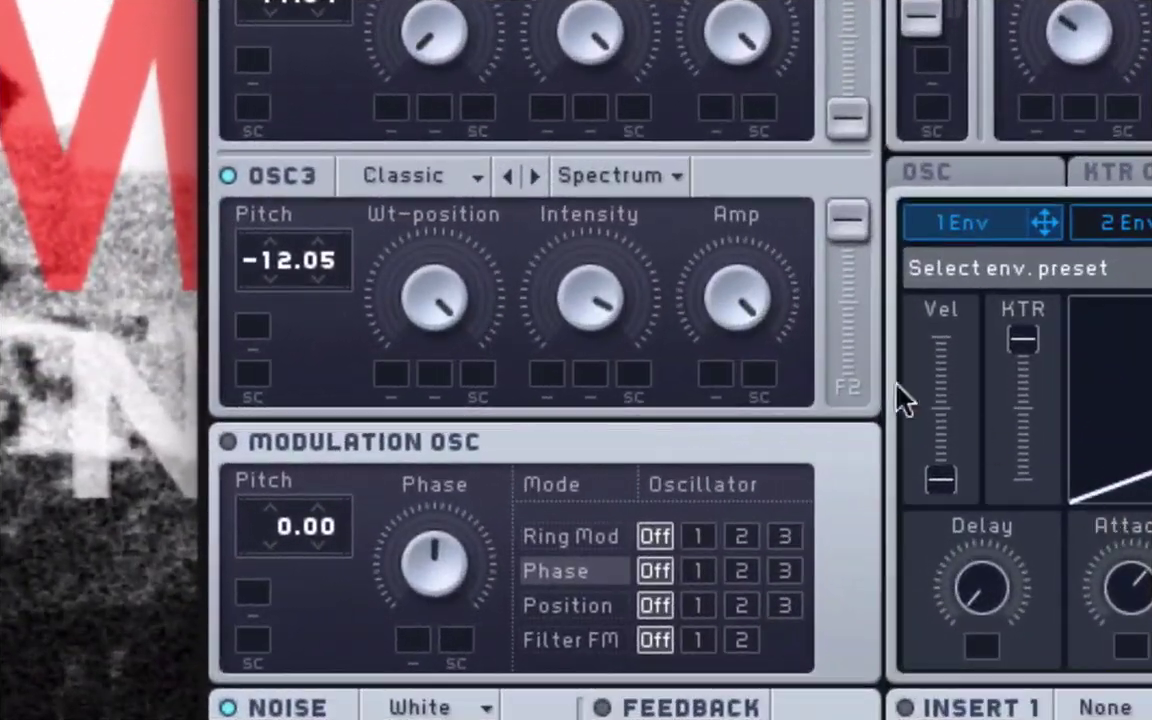
# Step: Turn on the modulation oscillator at pitch 12.00, targeting oscillator 3's wavetable position
pyautogui.click(228, 441)
pyautogui.moveTo(283, 540)
pyautogui.mouseDown()
pyautogui.moveTo(285, 491)
pyautogui.moveTo(285, 530)
pyautogui.mouseUp()
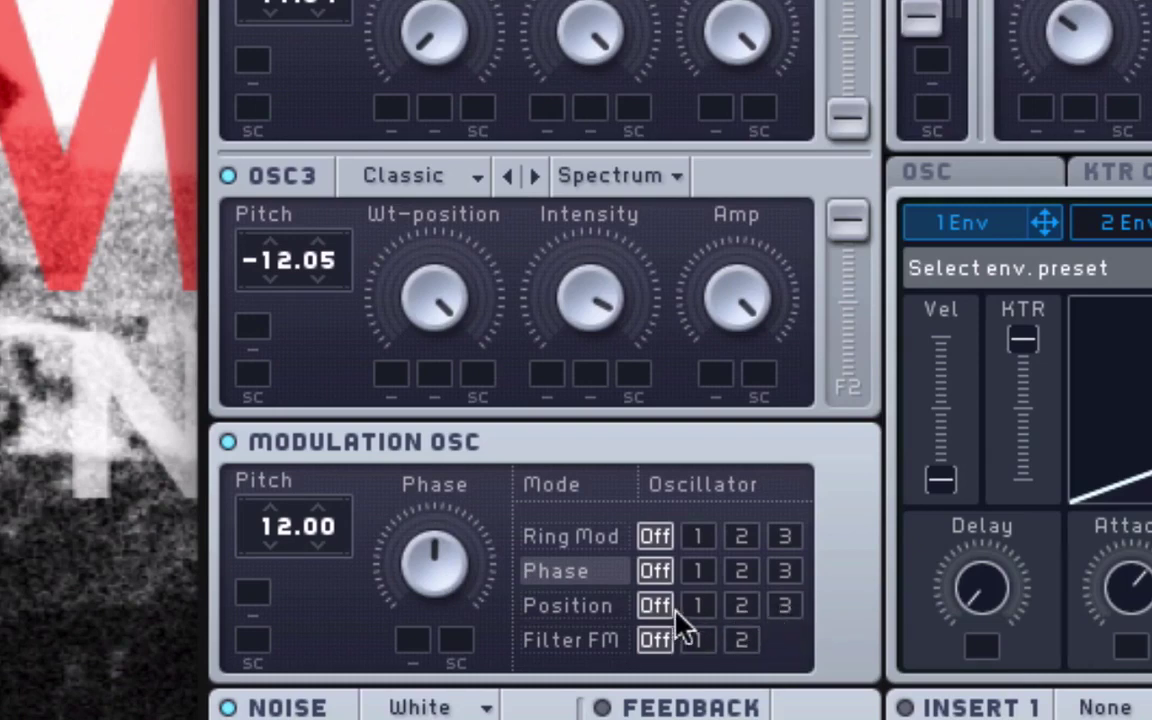
pyautogui.click(783, 606)
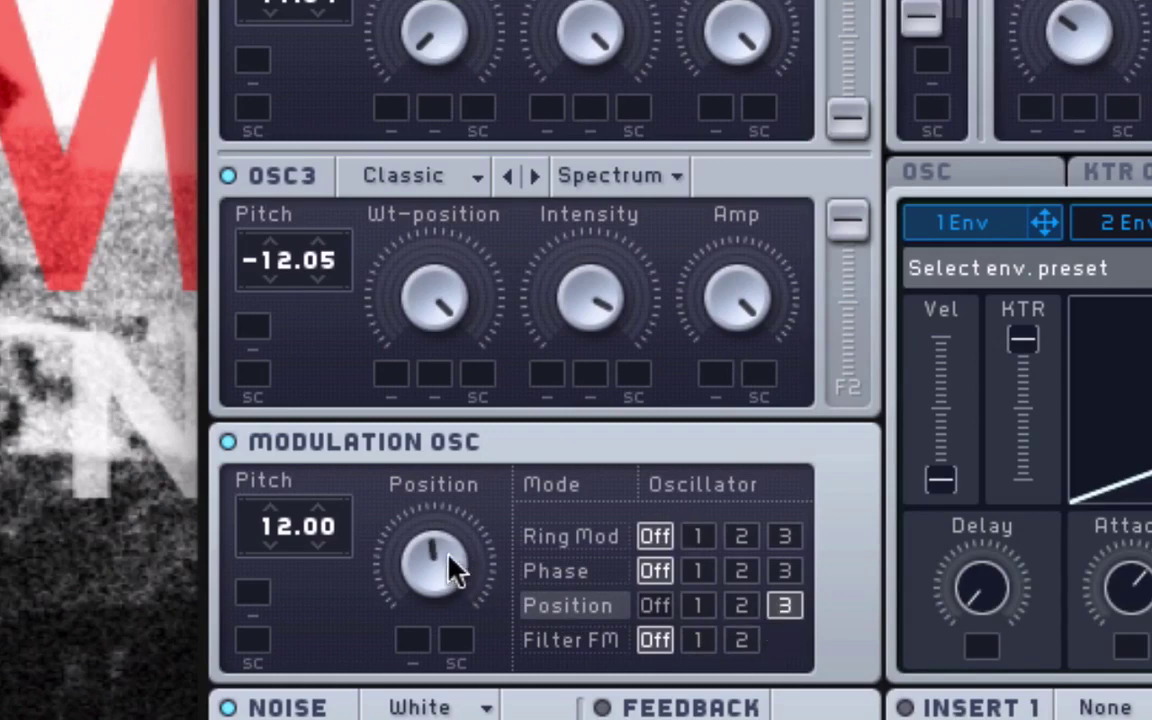
# Step: Adjust the position modulation amount, keep pitch at 12.00, and add oscillator 2 phase modulation
pyautogui.moveTo(448, 556); pyautogui.dragTo(476, 590)
pyautogui.moveTo(429, 535); pyautogui.dragTo(424, 391)
pyautogui.moveTo(432, 545); pyautogui.dragTo(468, 487)
pyautogui.moveTo(432, 560); pyautogui.dragTo(450, 533)
pyautogui.moveTo(423, 563); pyautogui.dragTo(300, 540)
pyautogui.moveTo(437, 628); pyautogui.dragTo(368, 424)
pyautogui.moveTo(296, 527); pyautogui.dragTo(283, 575)
pyautogui.moveTo(406, 578); pyautogui.dragTo(443, 578)
pyautogui.moveTo(450, 653); pyautogui.dragTo(470, 578)
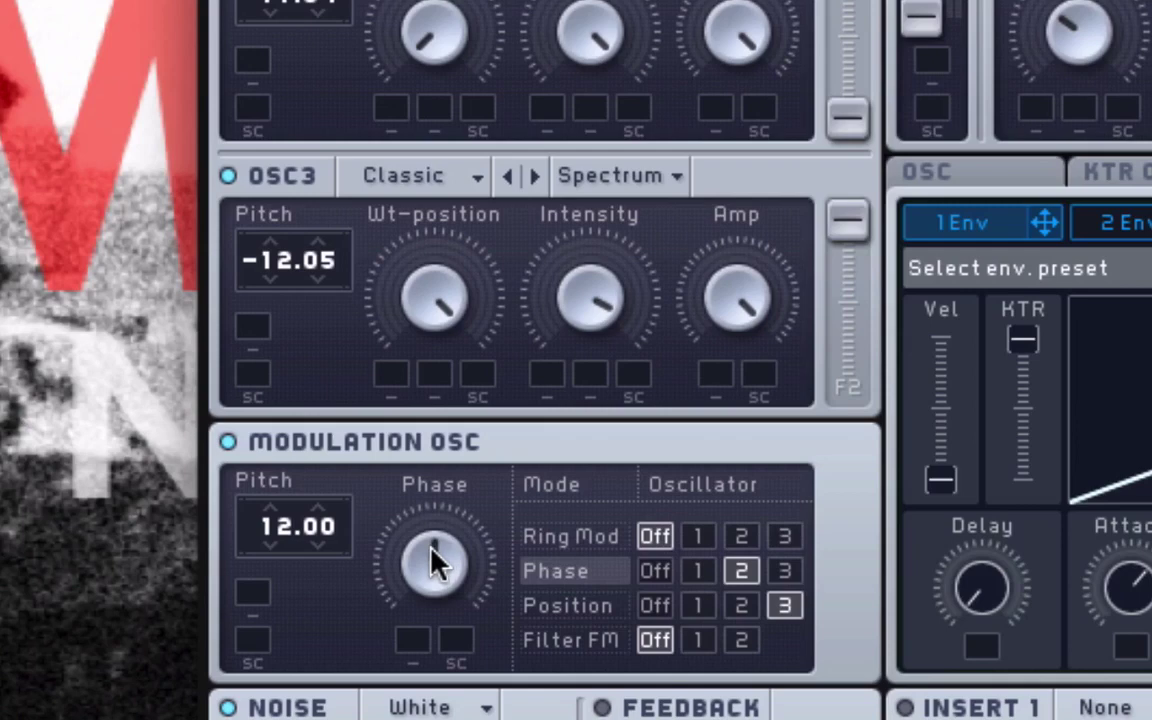
# Step: Disable oscillator 3 and set the Modulation OSC phase knob to about 1 o'clock
pyautogui.click(229, 176)
pyautogui.moveTo(452, 612); pyautogui.dragTo(482, 719)
pyautogui.moveTo(450, 590)
pyautogui.mouseDown()
pyautogui.moveTo(432, 249)
pyautogui.moveTo(432, 488)
pyautogui.moveTo(450, 607)
pyautogui.mouseUp()
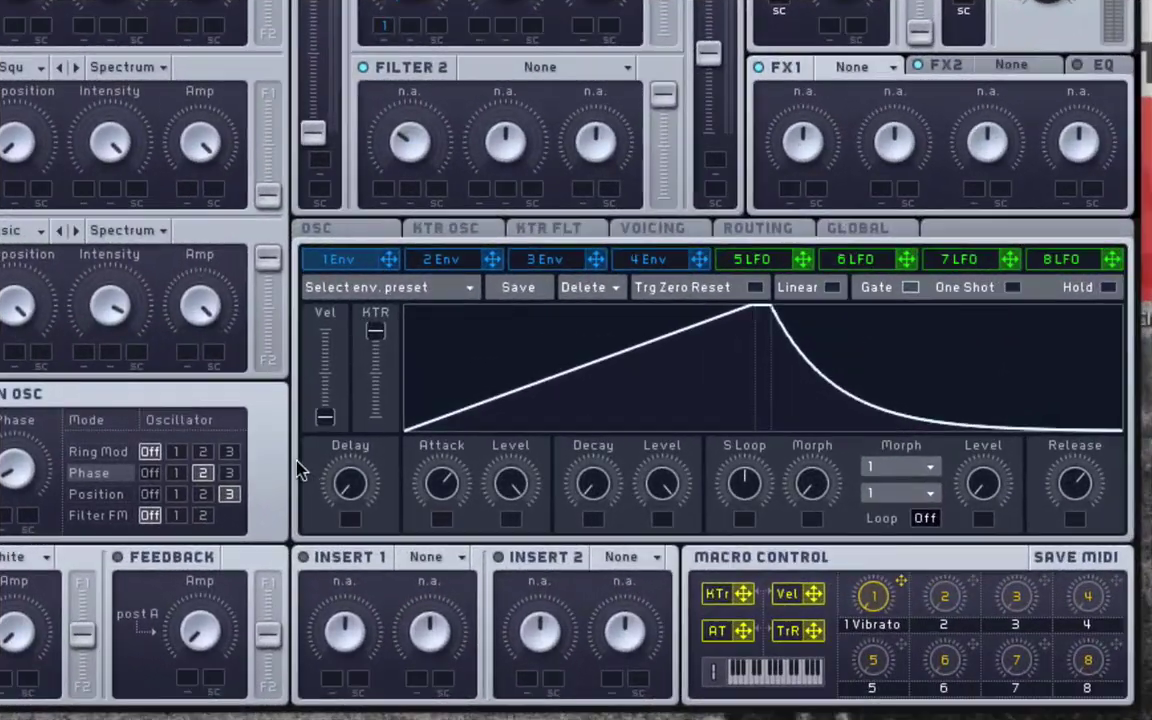
# Step: Show the routing page, power on Feedback, and take it from after Filter 1
pyautogui.click(816, 257)
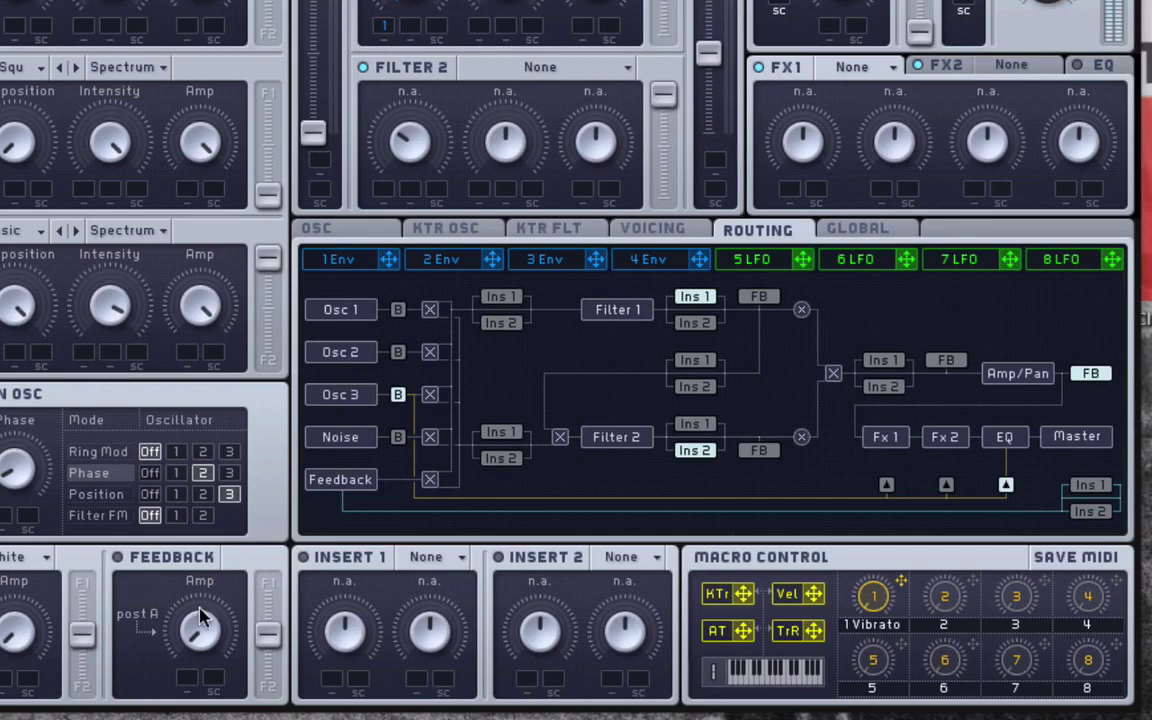
pyautogui.click(118, 558)
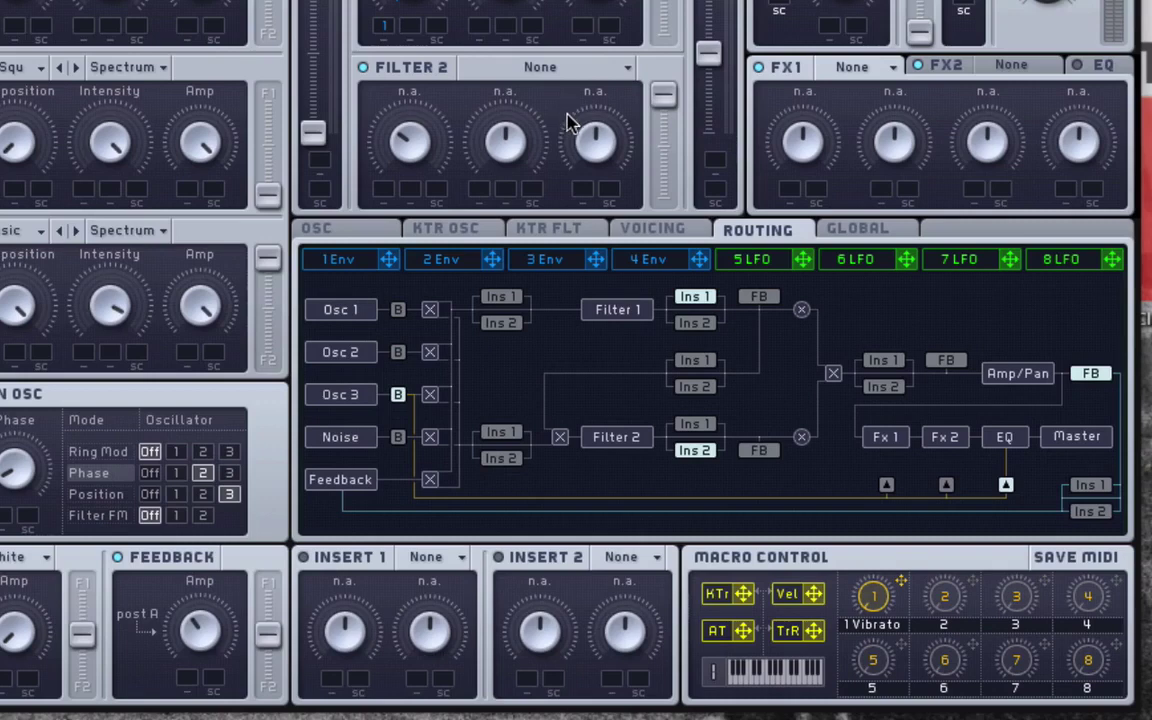
pyautogui.click(759, 296)
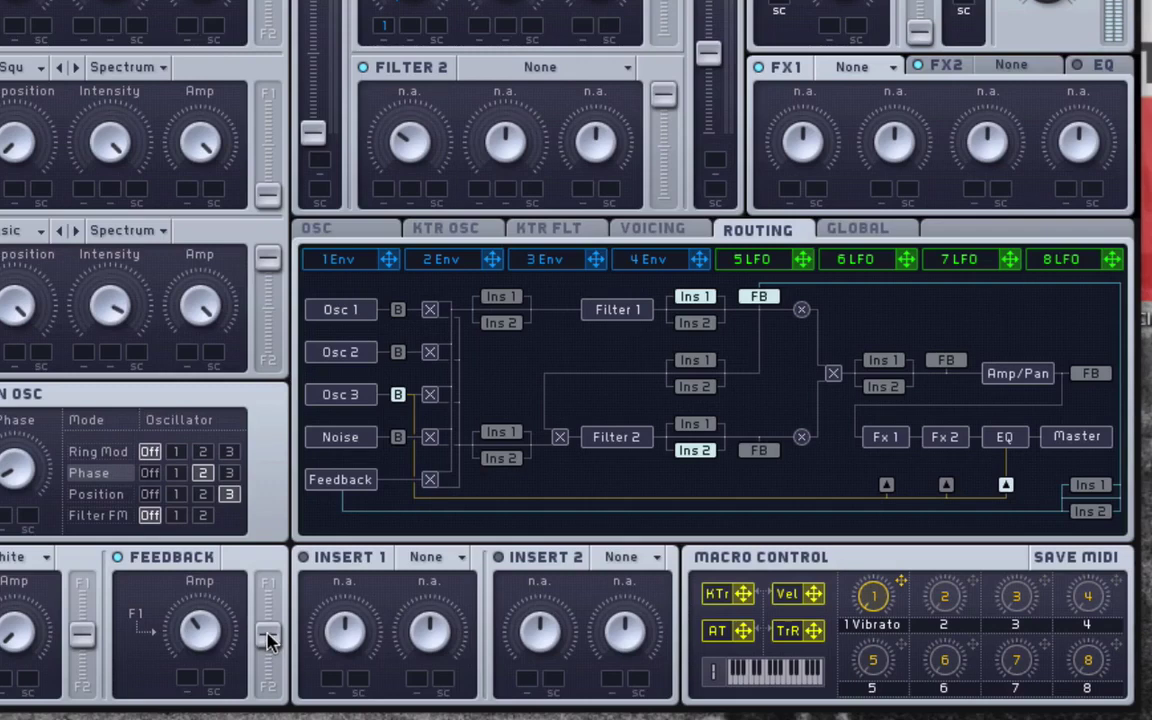
# Step: Set the feedback's F1/F2 return balance and dial in a modest feedback amount
pyautogui.moveTo(268, 643); pyautogui.dragTo(292, 708)
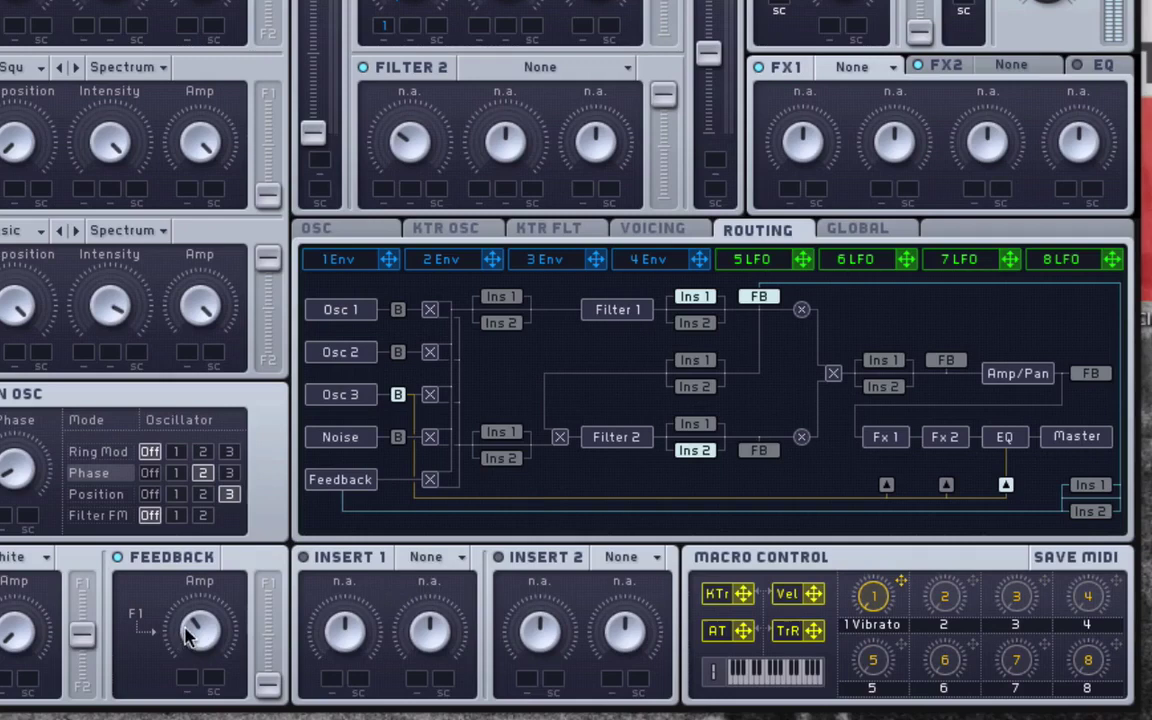
pyautogui.moveTo(186, 592); pyautogui.dragTo(174, 545)
pyautogui.moveTo(197, 655)
pyautogui.mouseDown()
pyautogui.moveTo(203, 663)
pyautogui.moveTo(207, 645)
pyautogui.mouseUp()
pyautogui.moveTo(205, 640); pyautogui.dragTo(220, 675)
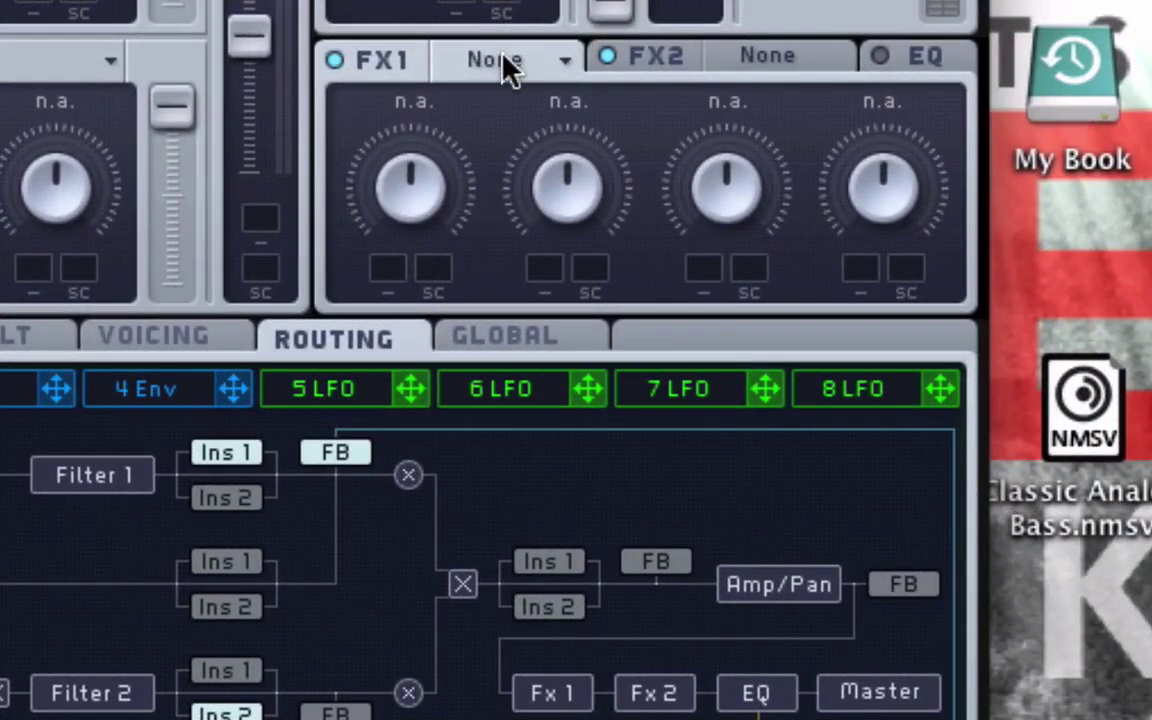
# Step: Try Classic Tube, then Brauner Tube, in the FX1 slot and lower its dry/wet mix
pyautogui.click(503, 58)
pyautogui.click(494, 60)
pyautogui.click(488, 62)
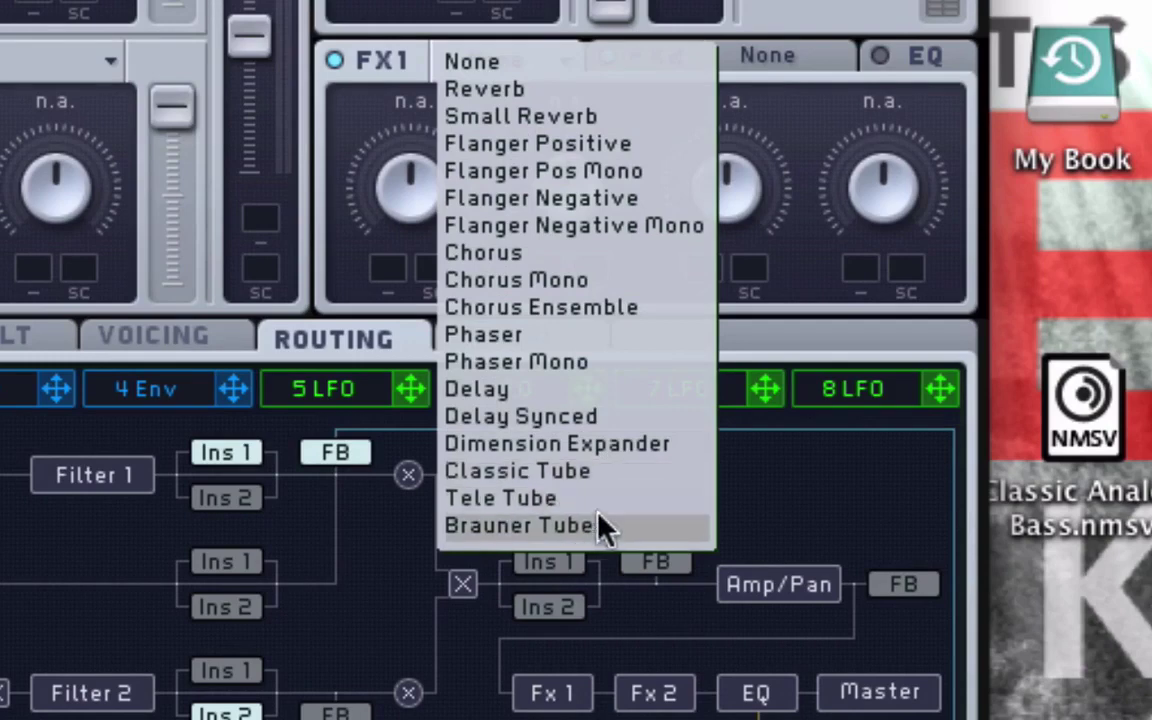
pyautogui.click(640, 472)
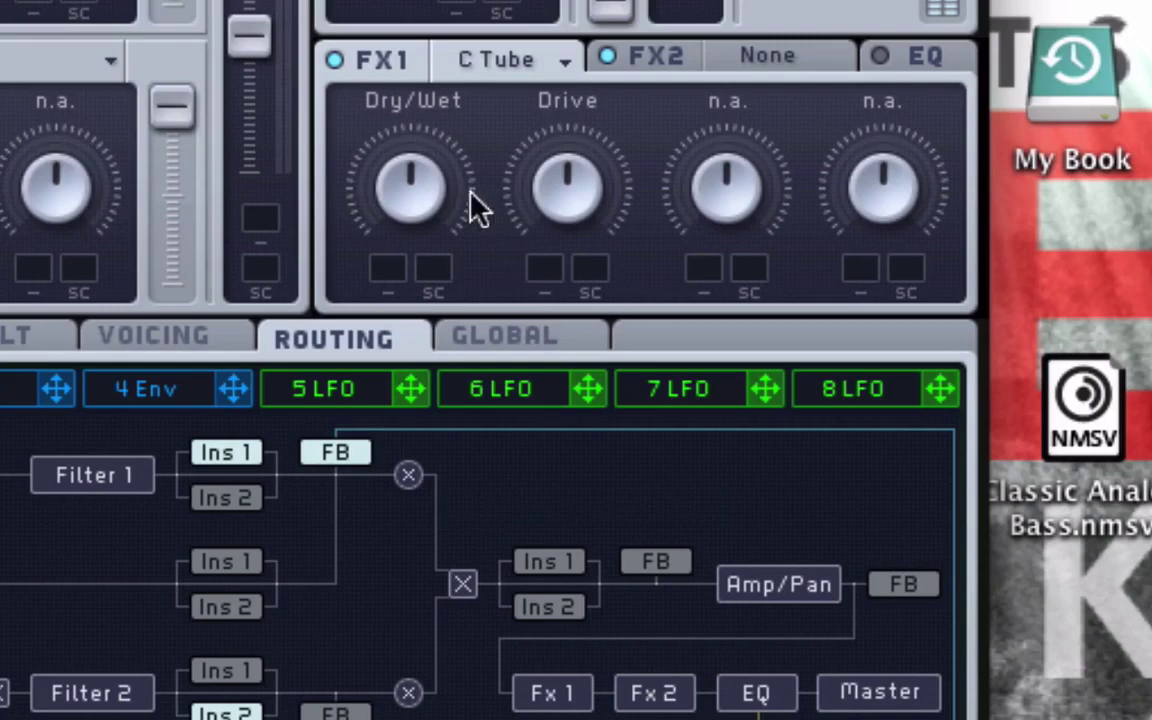
pyautogui.click(501, 68)
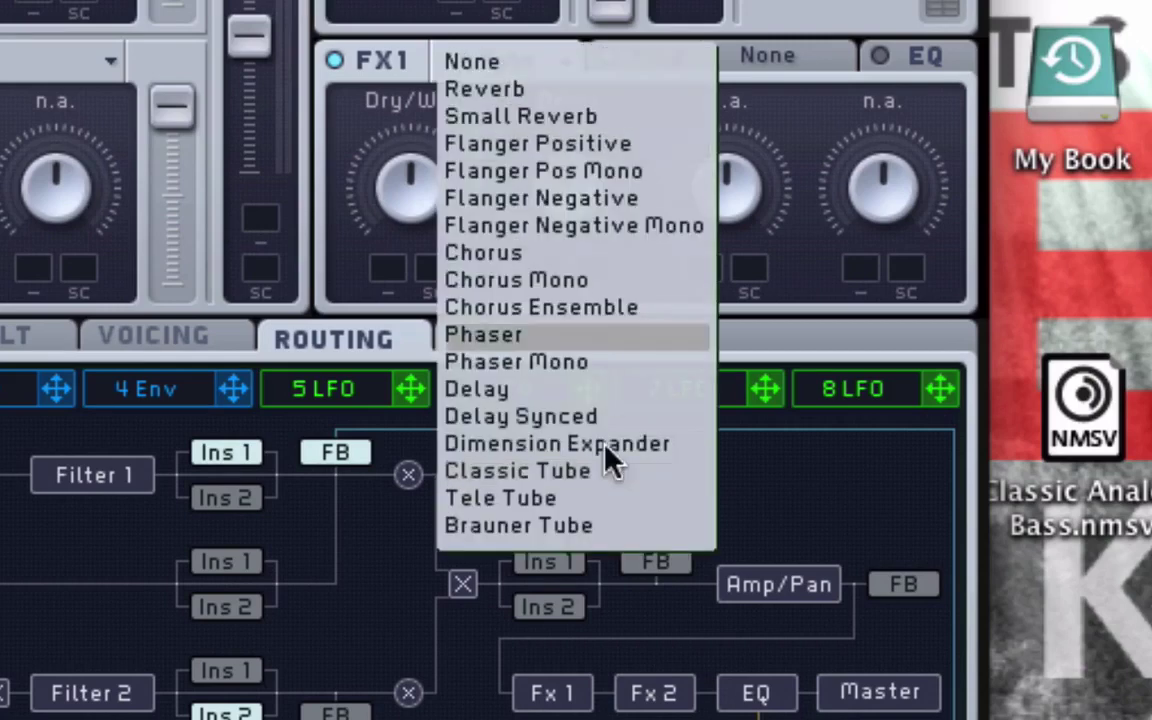
pyautogui.click(590, 527)
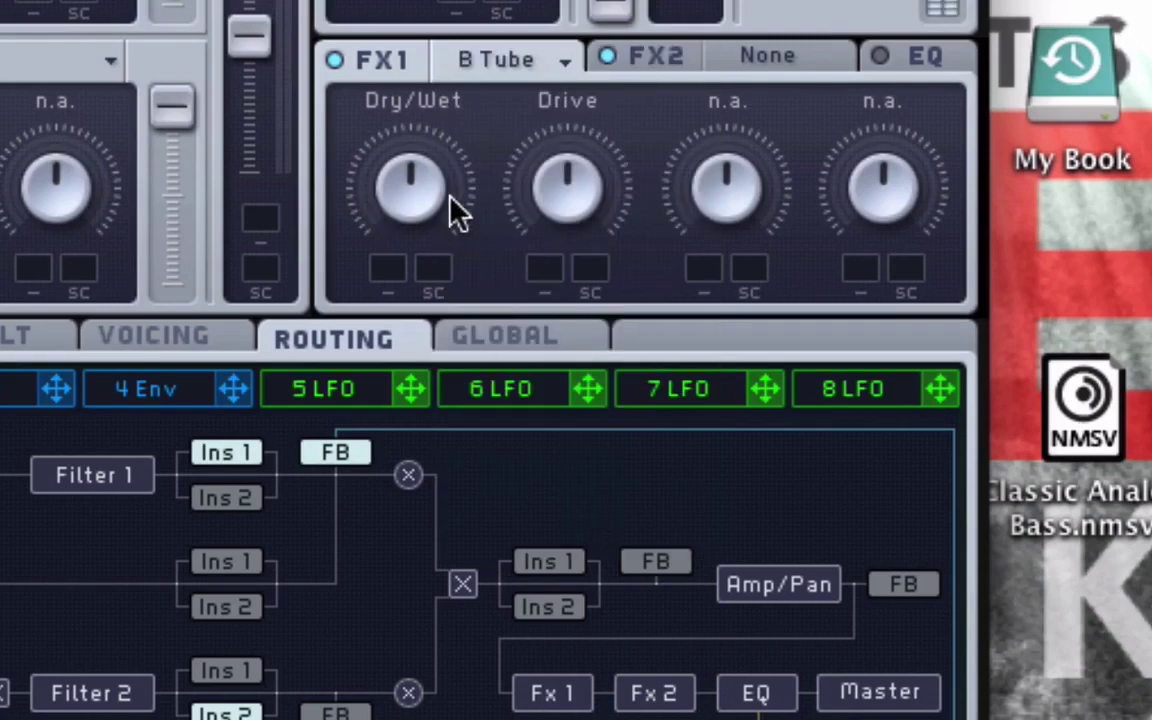
pyautogui.moveTo(444, 212); pyautogui.dragTo(442, 276)
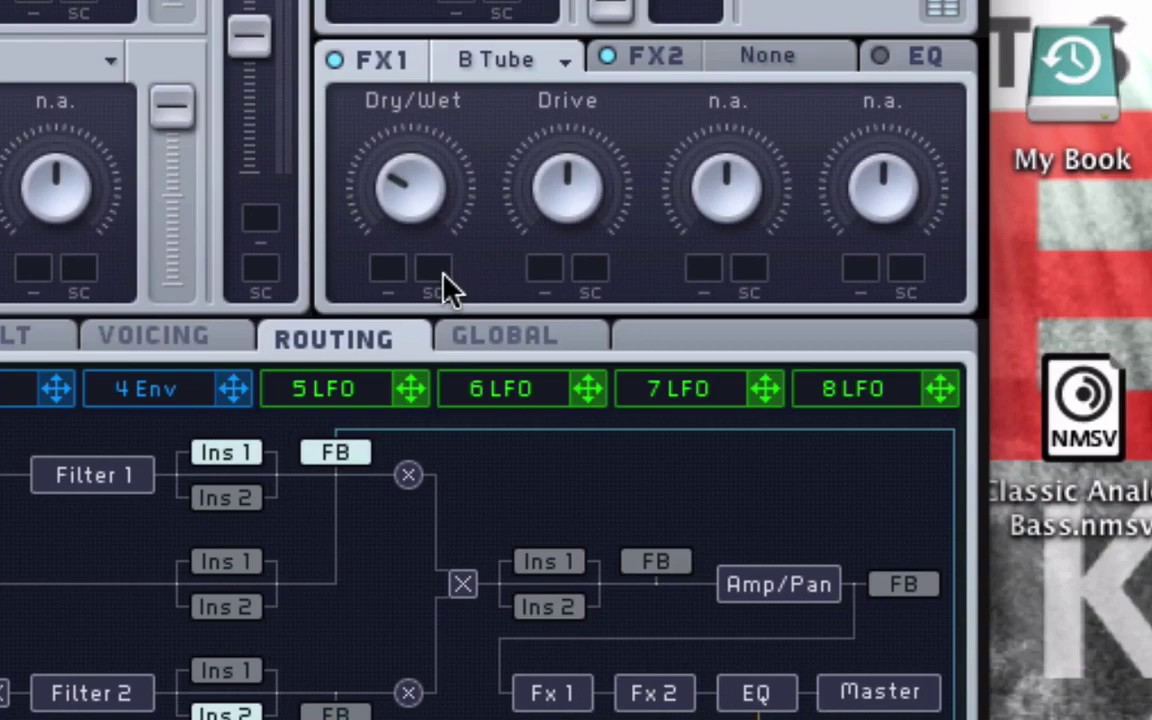
# Step: Clear the FX1 slot and load Classic Tube into it again
pyautogui.click(491, 62)
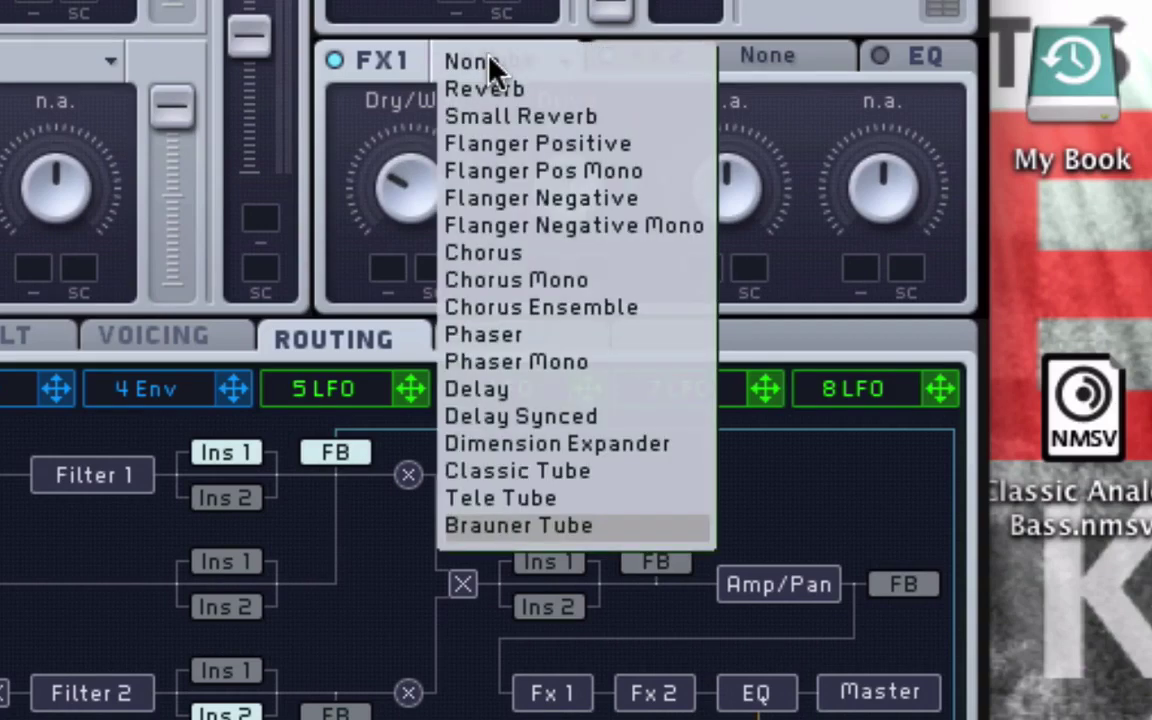
pyautogui.click(442, 57)
pyautogui.click(450, 60)
pyautogui.click(458, 62)
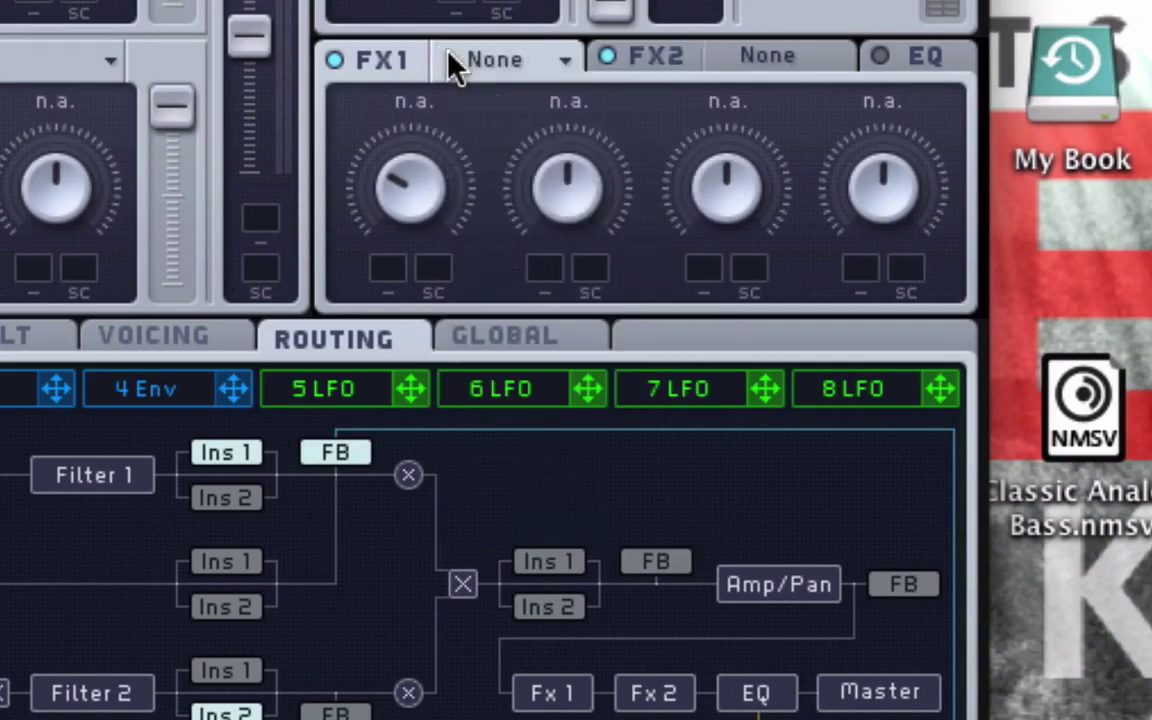
pyautogui.click(466, 62)
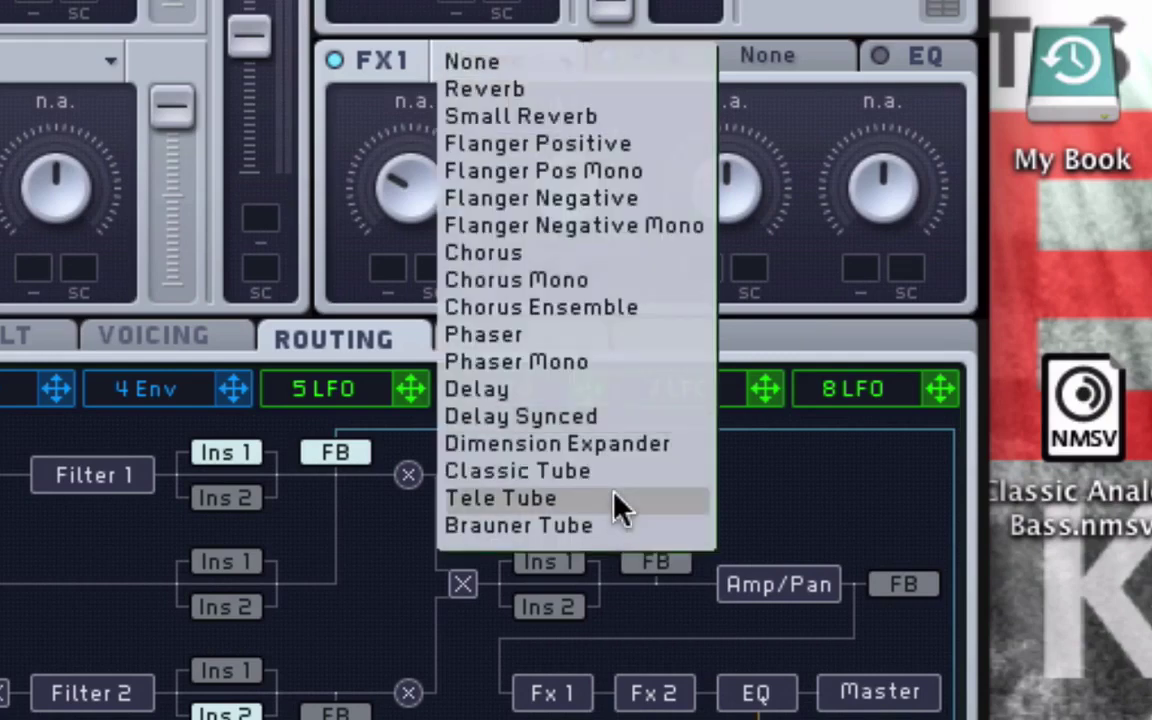
pyautogui.click(444, 68)
pyautogui.click(444, 68)
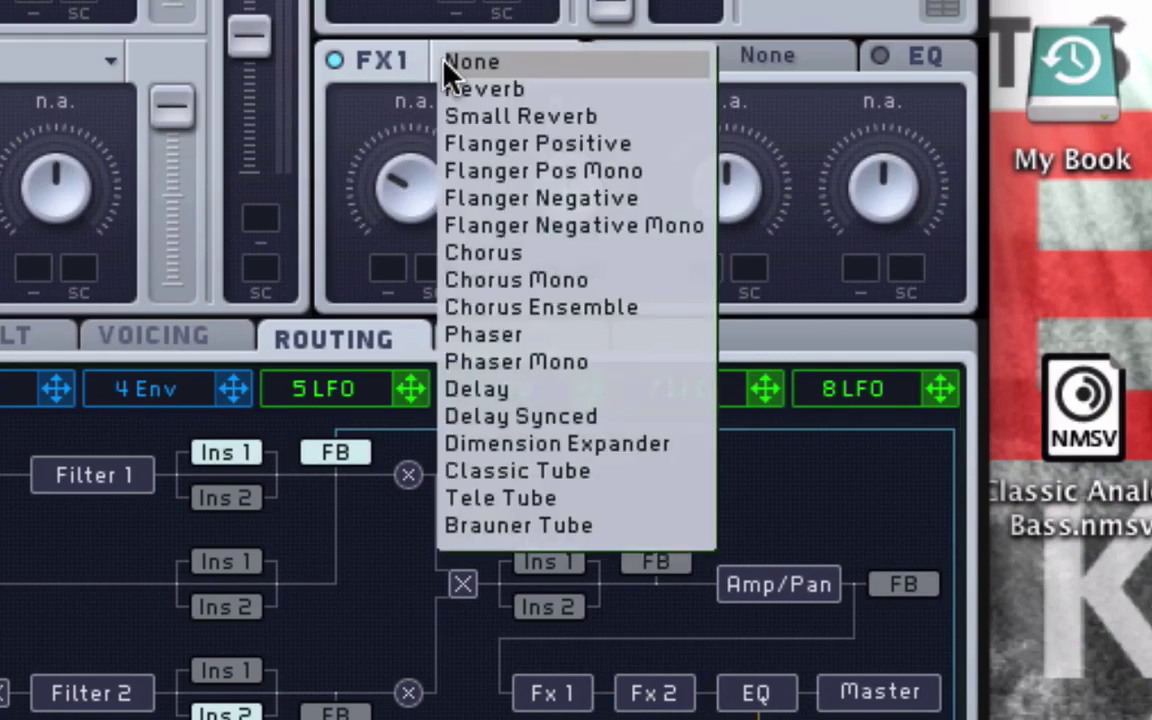
pyautogui.click(547, 476)
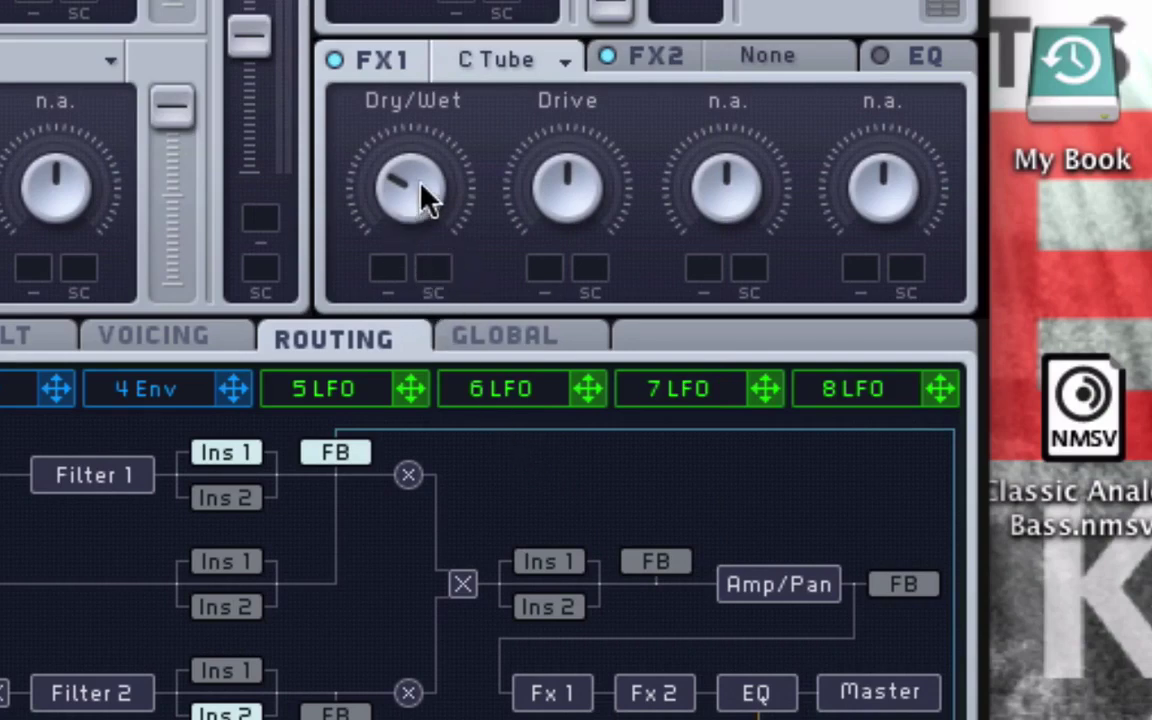
# Step: Set Classic Tube's Drive to about 9 o'clock and Dry/Wet to about 10 o'clock
pyautogui.moveTo(560, 185); pyautogui.dragTo(588, 495)
pyautogui.moveTo(395, 170); pyautogui.dragTo(412, 5)
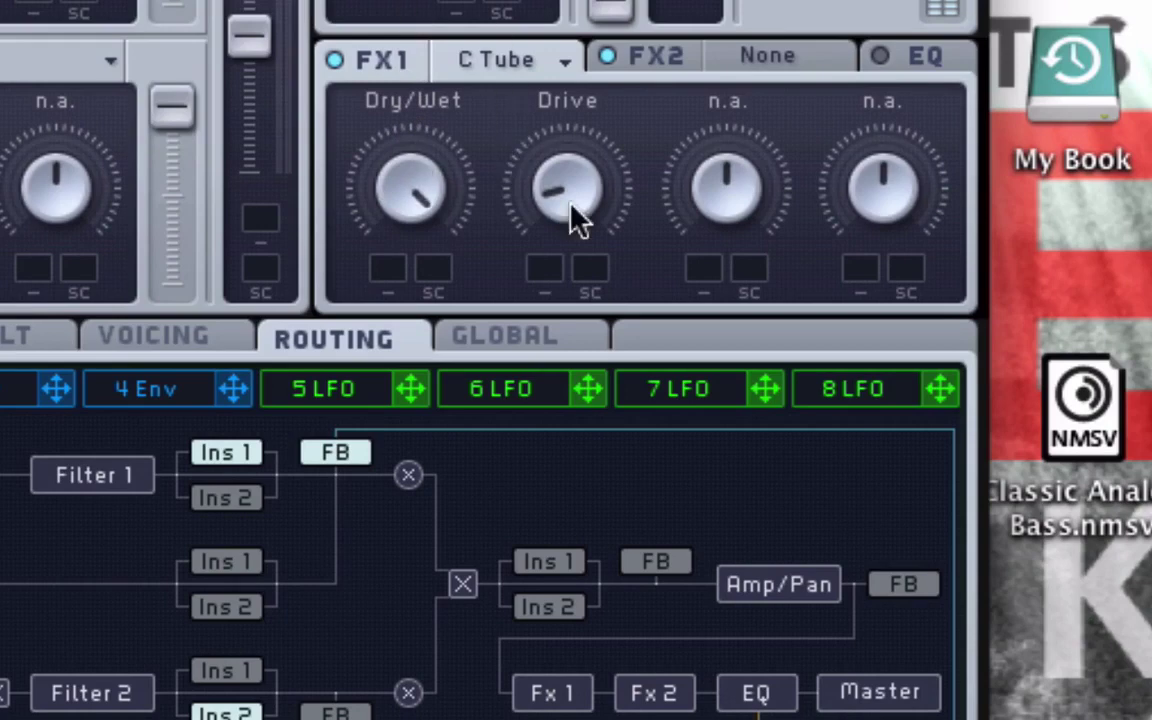
pyautogui.moveTo(570, 205); pyautogui.dragTo(527, 114)
pyautogui.moveTo(445, 175); pyautogui.dragTo(437, 483)
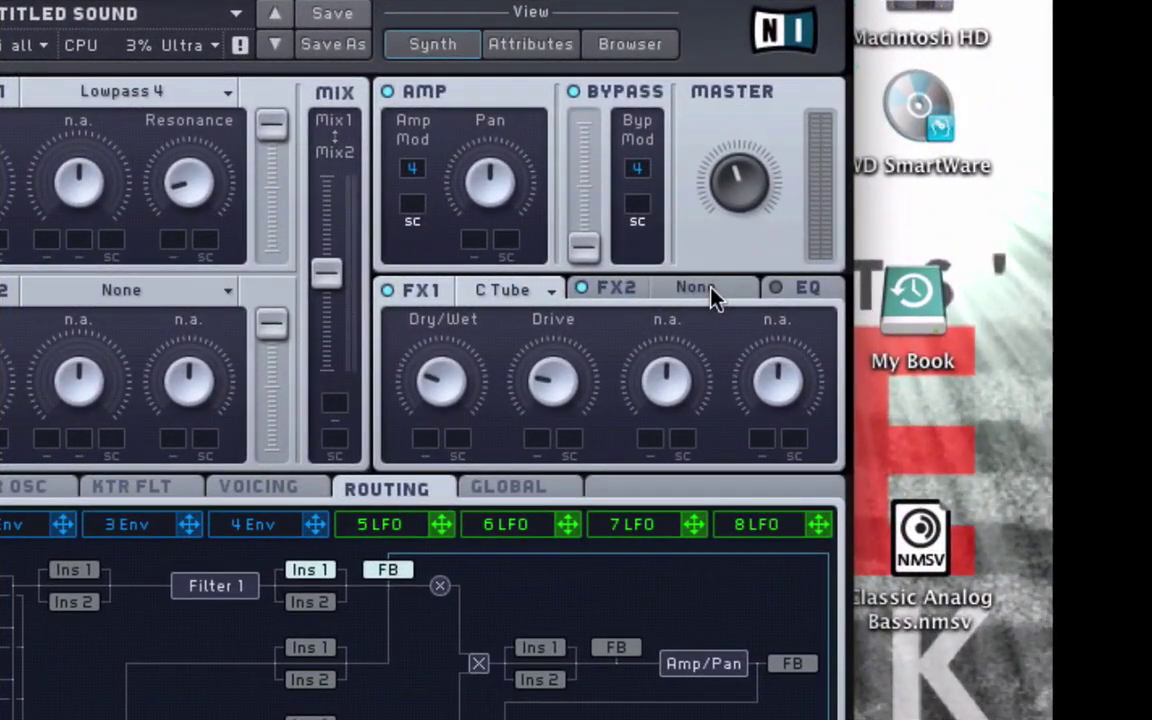
# Step: Load Dimension Expander into the FX2 slot
pyautogui.click(775, 302)
pyautogui.click(697, 290)
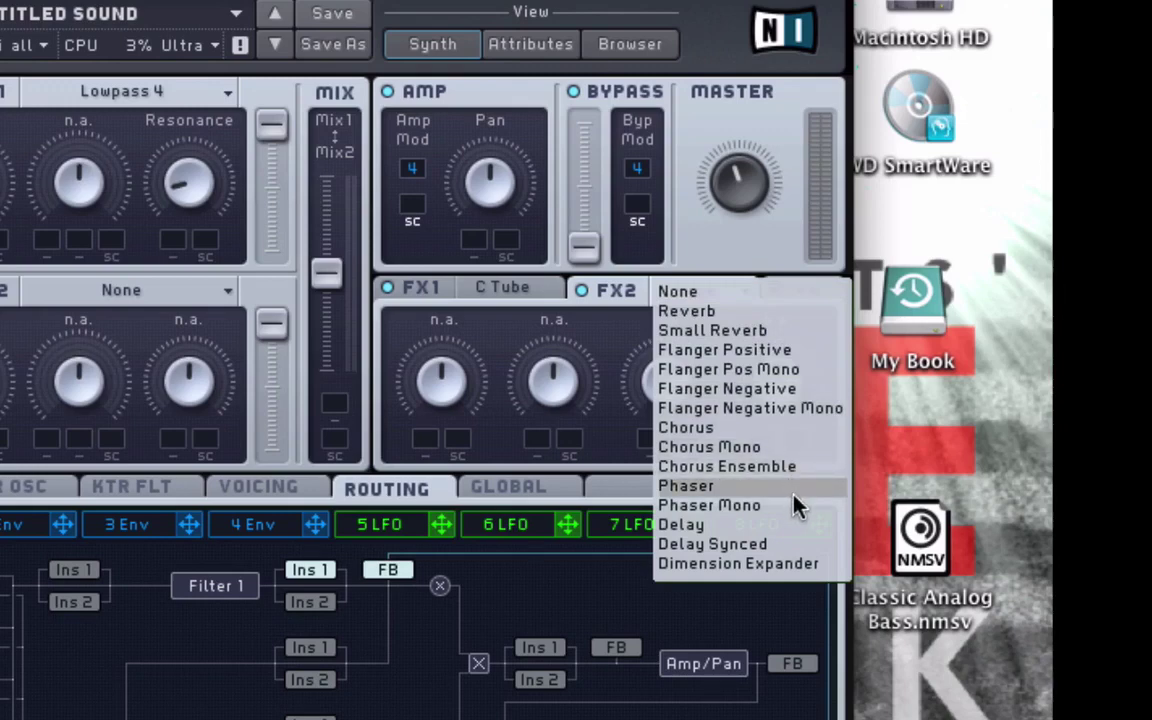
pyautogui.click(800, 565)
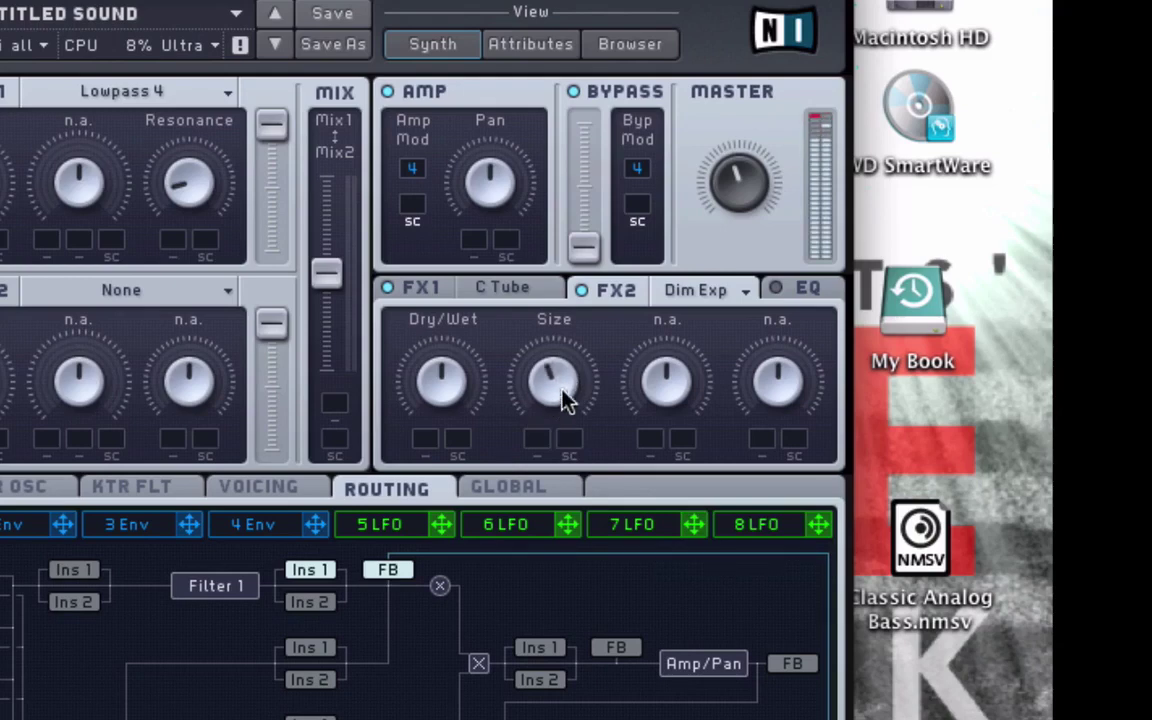
# Step: Set Dimension Expander Dry/Wet to about 10 o'clock and Size just below centre
pyautogui.moveTo(566, 399); pyautogui.dragTo(568, 412)
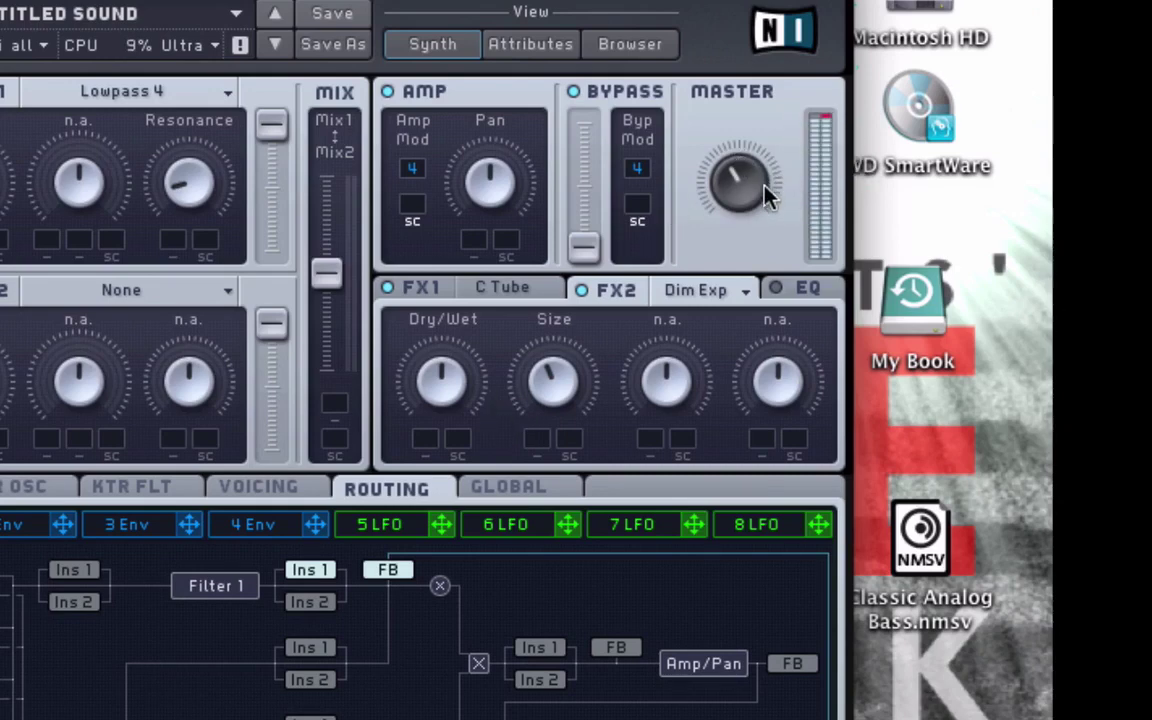
pyautogui.moveTo(766, 198); pyautogui.dragTo(768, 205)
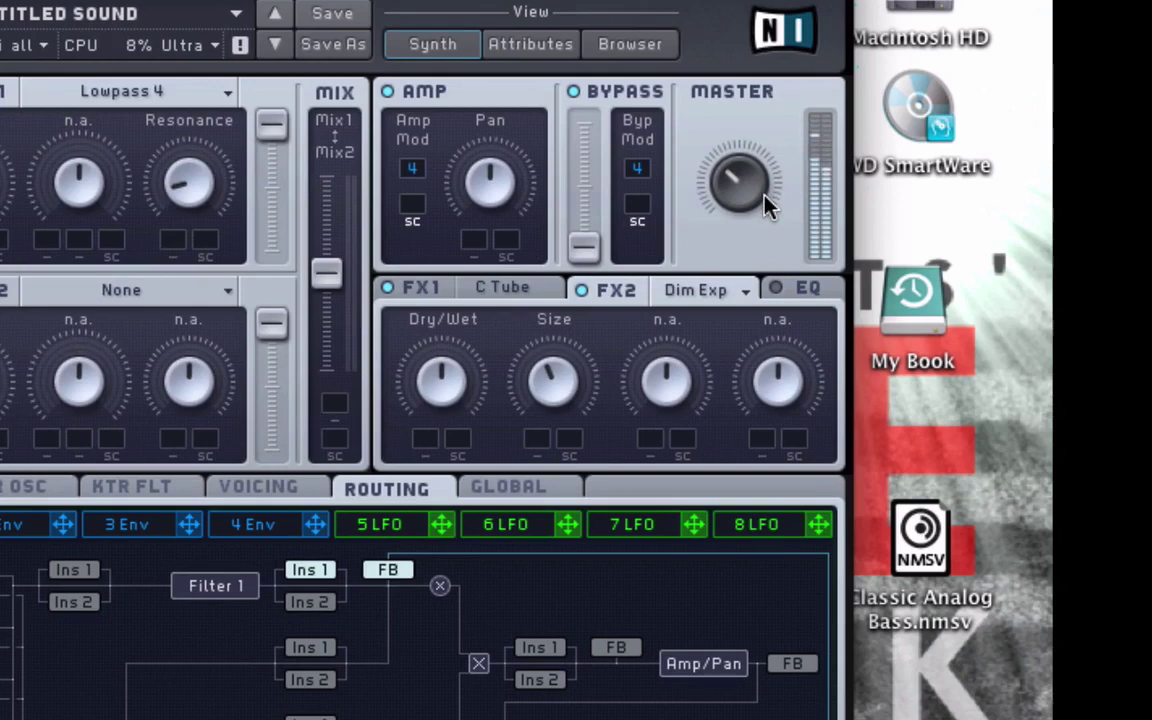
pyautogui.moveTo(452, 404)
pyautogui.mouseDown()
pyautogui.moveTo(452, 460)
pyautogui.moveTo(447, 395)
pyautogui.mouseUp()
pyautogui.moveTo(595, 420); pyautogui.dragTo(563, 399)
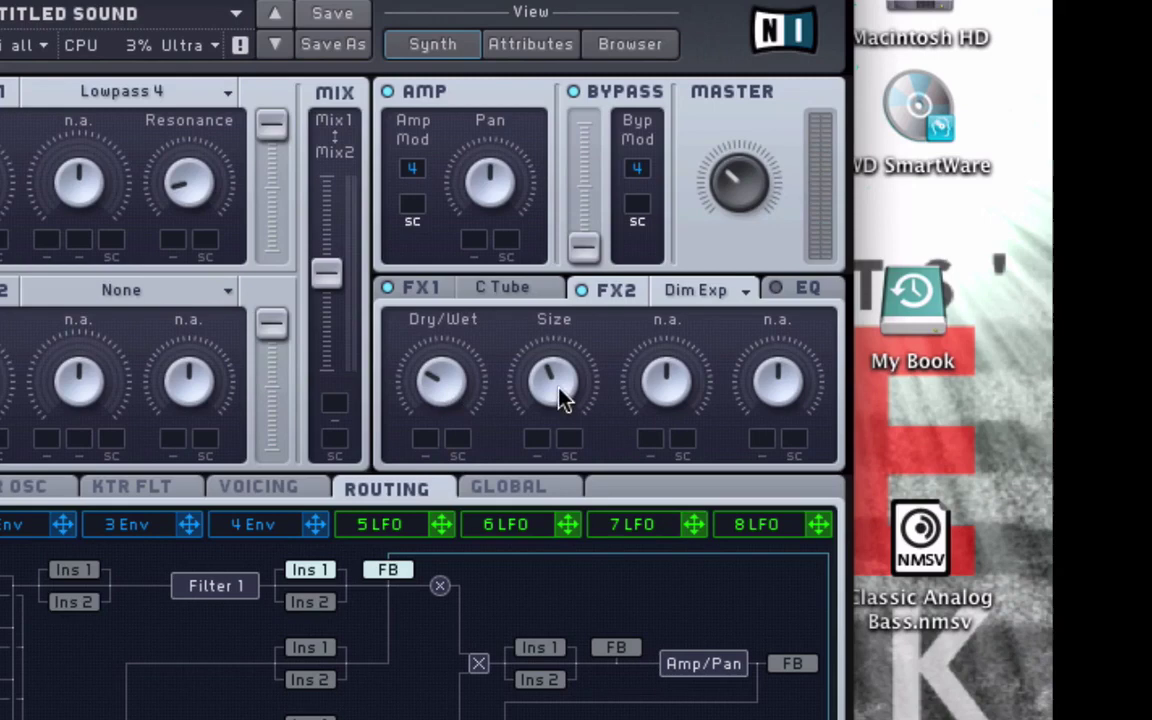
pyautogui.moveTo(427, 375); pyautogui.dragTo(243, 248)
pyautogui.moveTo(450, 386); pyautogui.dragTo(463, 442)
pyautogui.moveTo(548, 396); pyautogui.dragTo(543, 381)
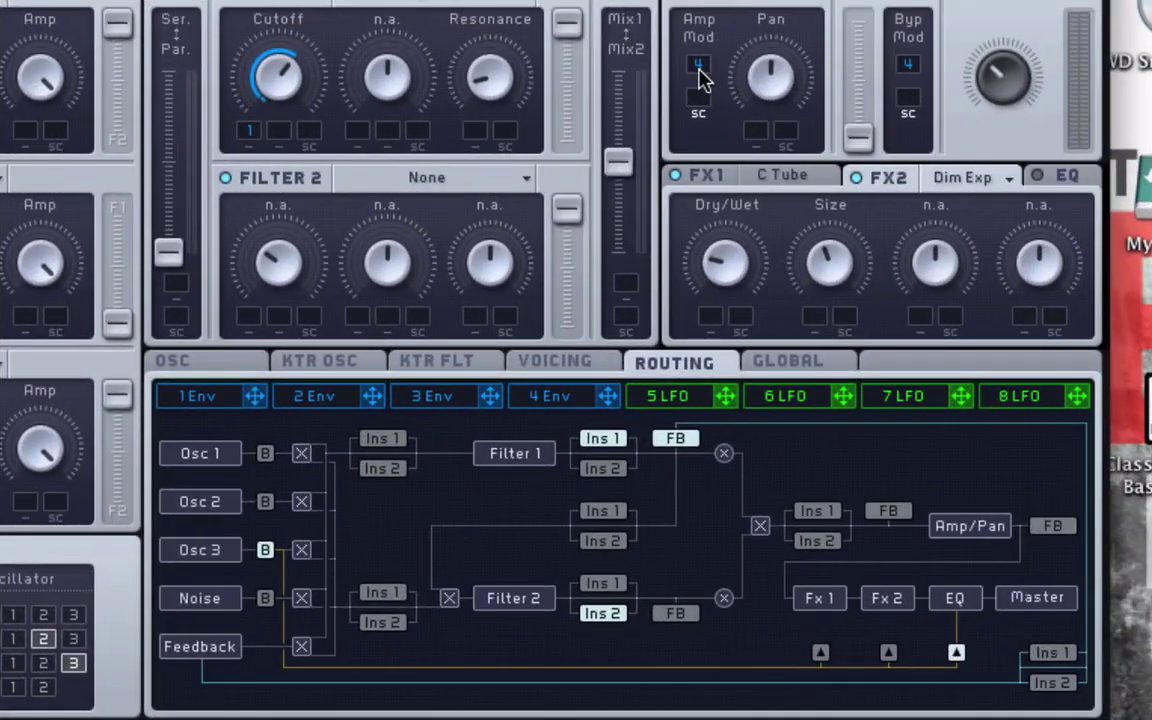
# Step: On envelope 4, turn Attack and Release down and adjust the decay level
pyautogui.click(550, 398)
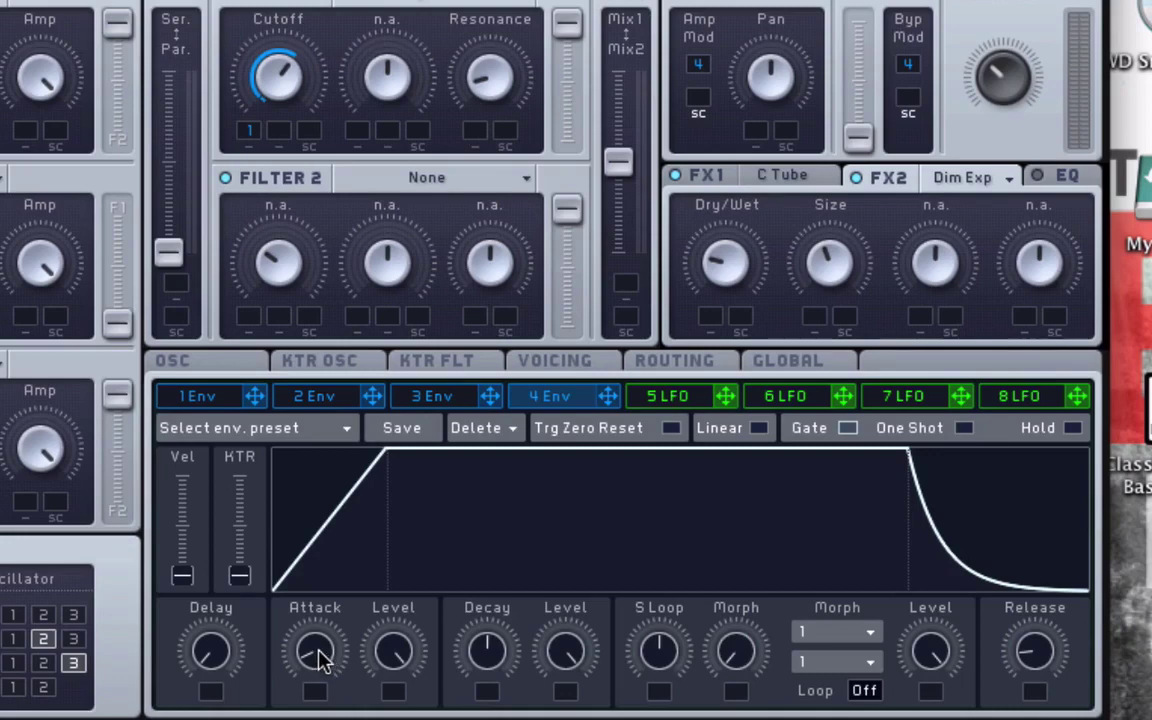
pyautogui.moveTo(316, 657); pyautogui.dragTo(321, 684)
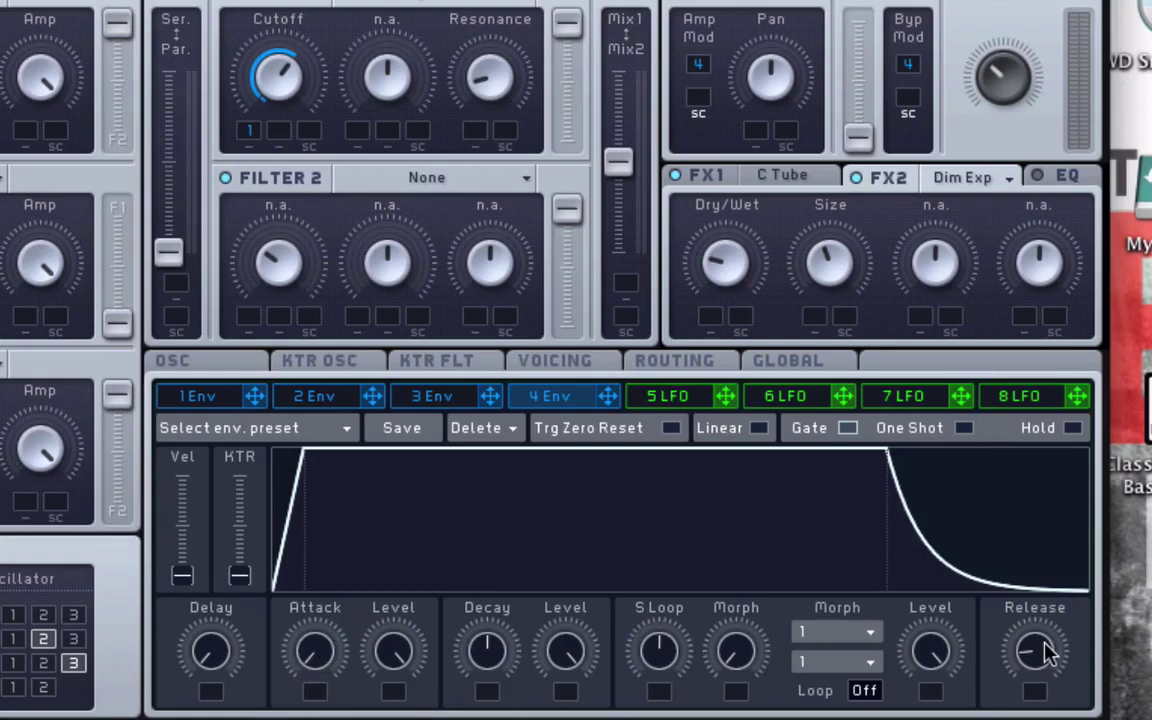
pyautogui.moveTo(1039, 648); pyautogui.dragTo(1048, 688)
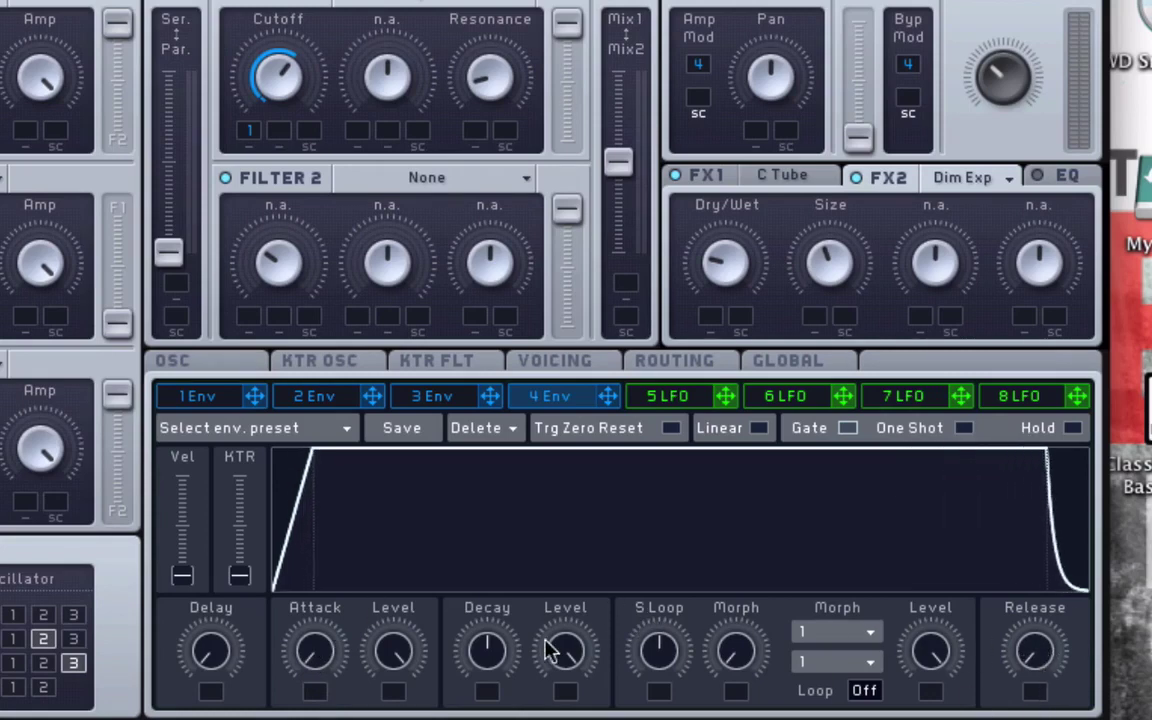
pyautogui.moveTo(563, 630); pyautogui.dragTo(597, 658)
# Step: Assign macro 2 to a Filter 1 Cutoff mod slot and drag its depth up wide
pyautogui.click(745, 176)
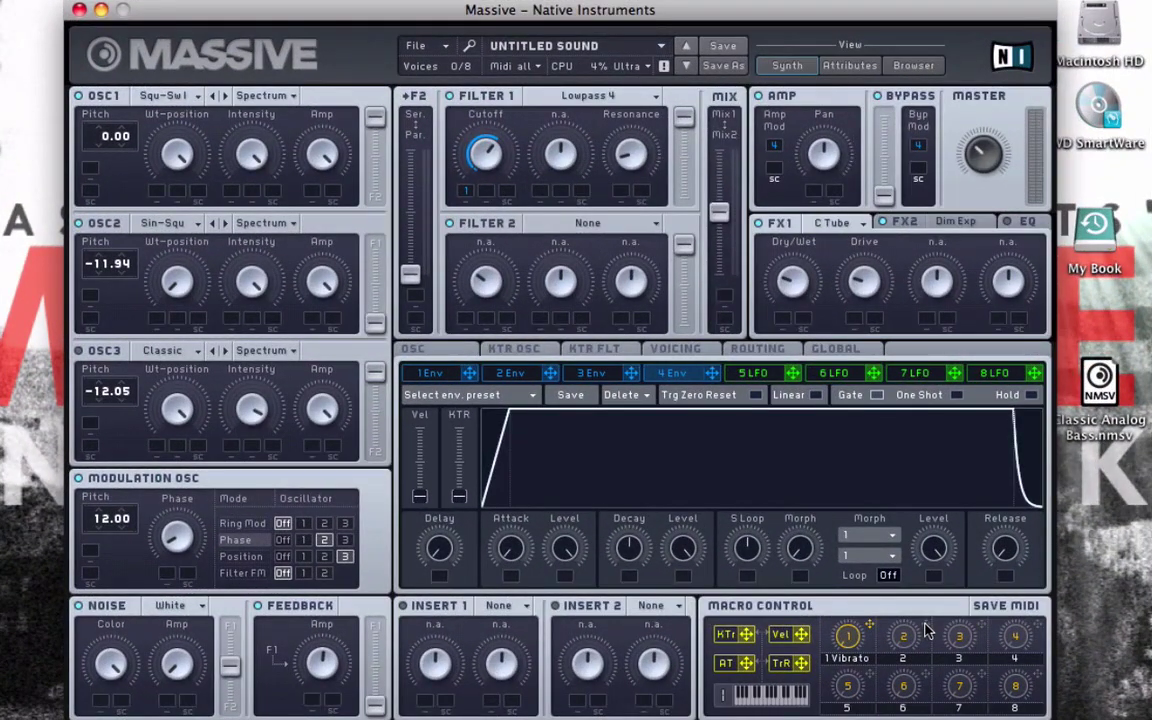
pyautogui.moveTo(920, 630); pyautogui.dragTo(489, 195)
pyautogui.moveTo(488, 195); pyautogui.dragTo(500, 146)
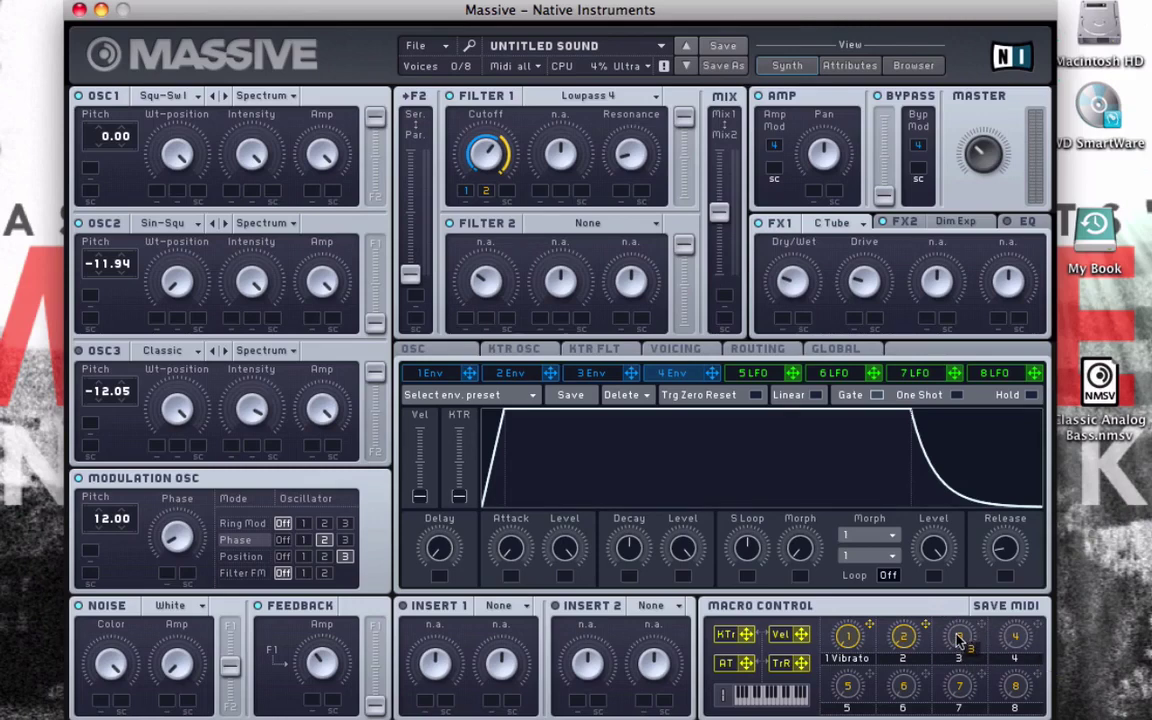
# Step: Route macro 3 to the C Tube's Drive and Dry/Wet, raising its Dry/Wet depth
pyautogui.moveTo(960, 647); pyautogui.dragTo(790, 278)
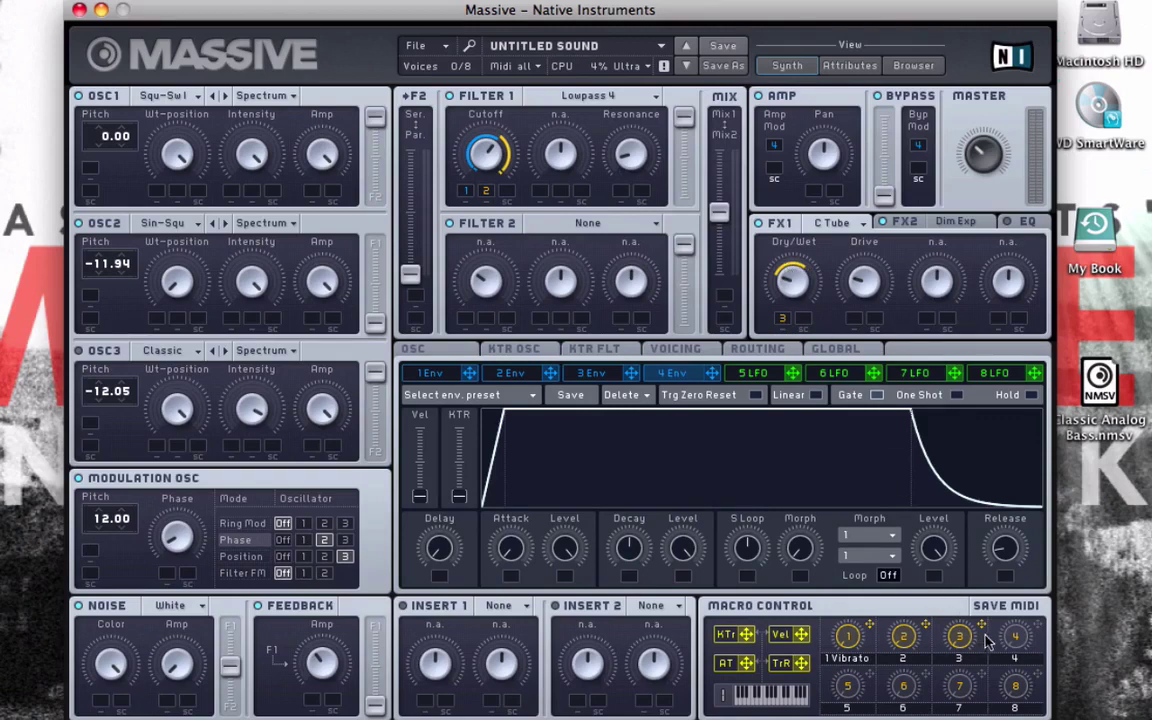
pyautogui.moveTo(981, 627); pyautogui.dragTo(851, 295)
pyautogui.moveTo(800, 265); pyautogui.dragTo(800, 248)
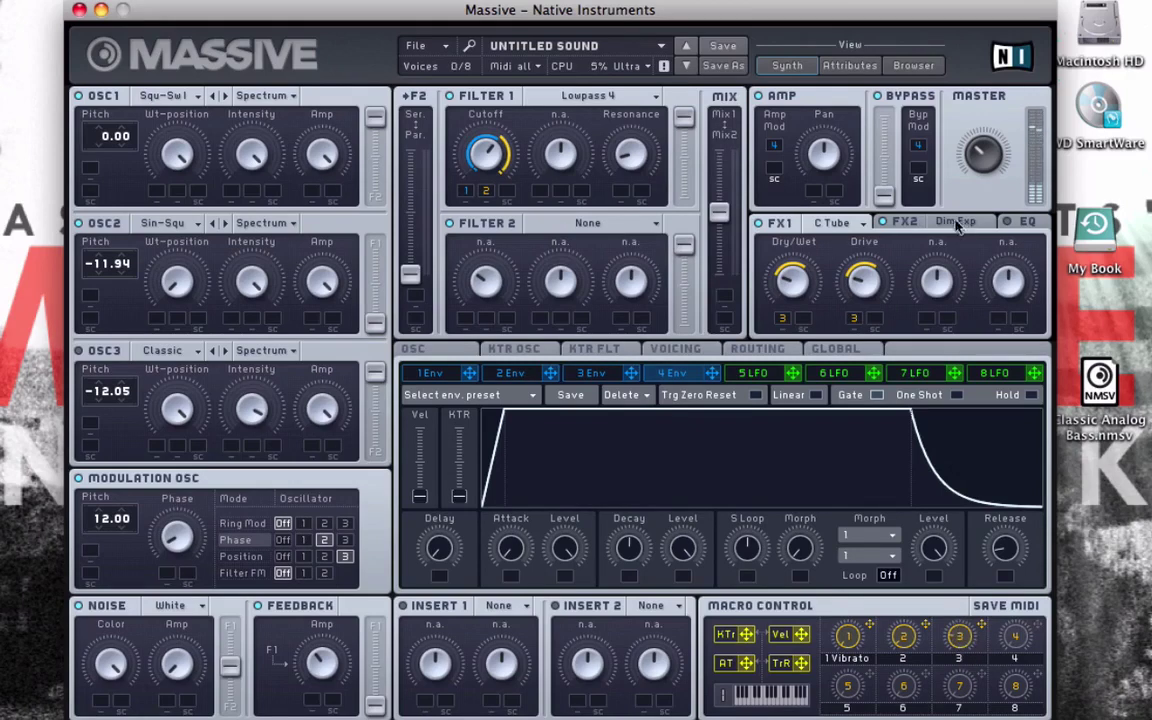
# Step: Route macro 4 to the Dim Exp effect's Dry/Wet and Size mod slots
pyautogui.click(885, 221)
pyautogui.moveTo(1026, 638); pyautogui.dragTo(708, 204)
pyautogui.moveTo(1036, 628); pyautogui.dragTo(857, 160)
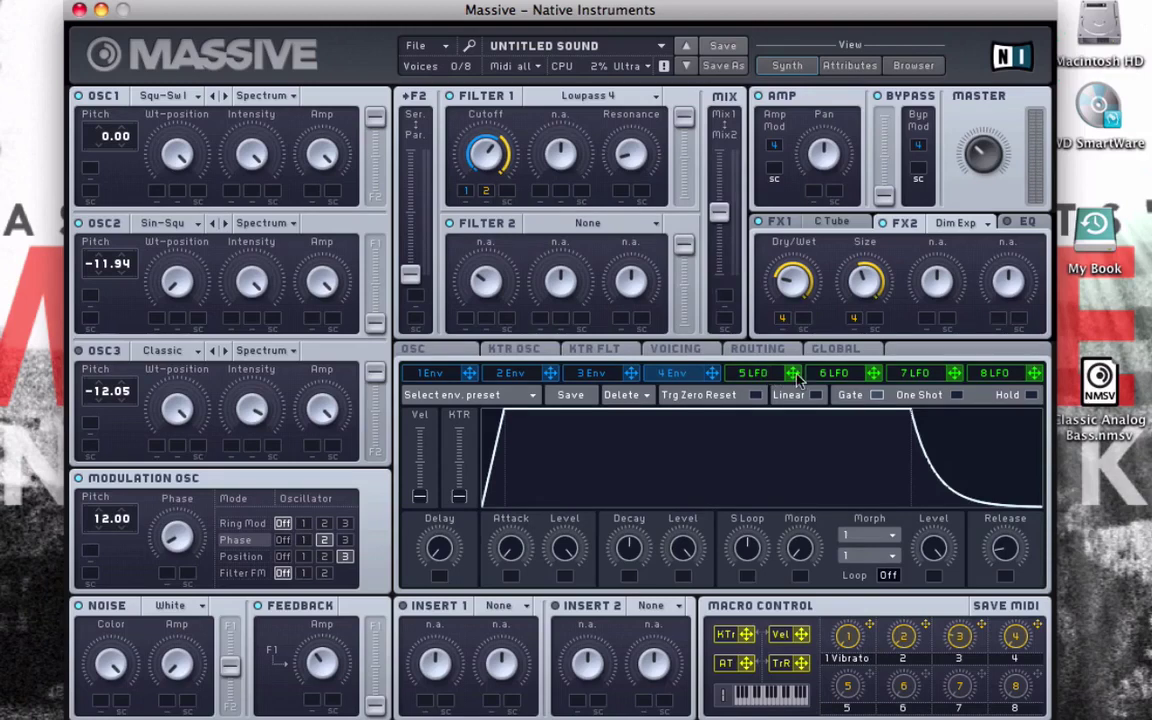
# Step: Route LFO 5 to Filter 1 Resonance, raise its XFade, and target OSC1 wavetable position
pyautogui.click(757, 374)
pyautogui.moveTo(792, 374); pyautogui.dragTo(619, 190)
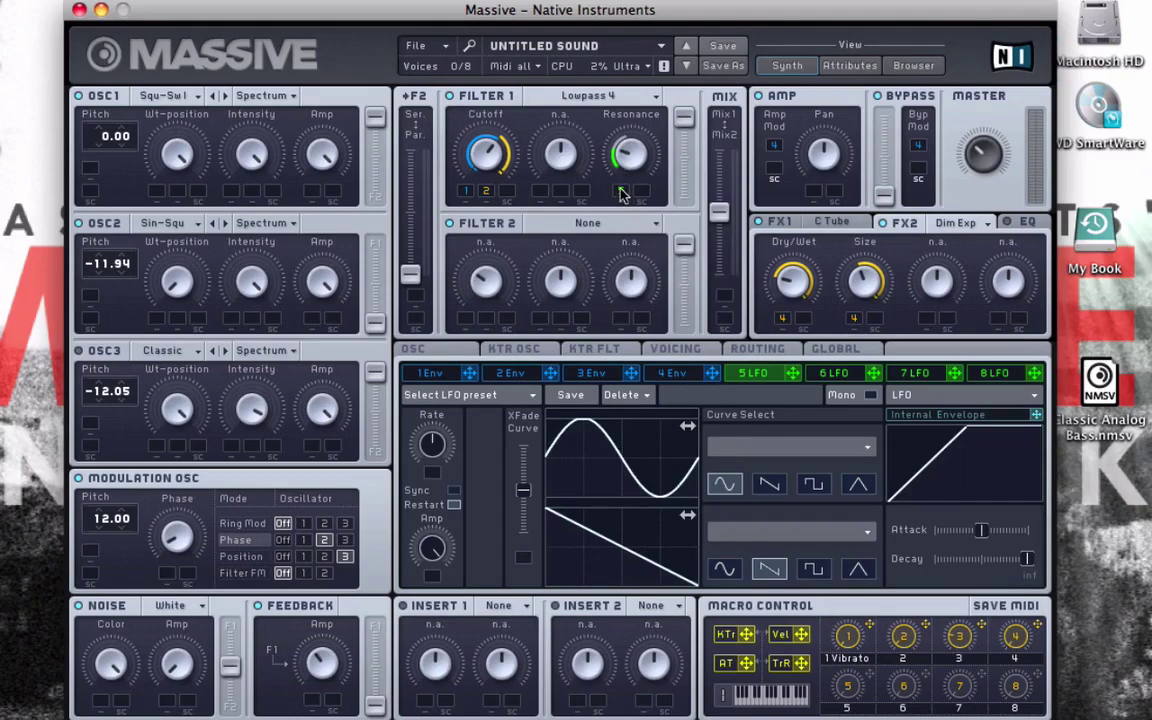
pyautogui.moveTo(525, 490); pyautogui.dragTo(525, 446)
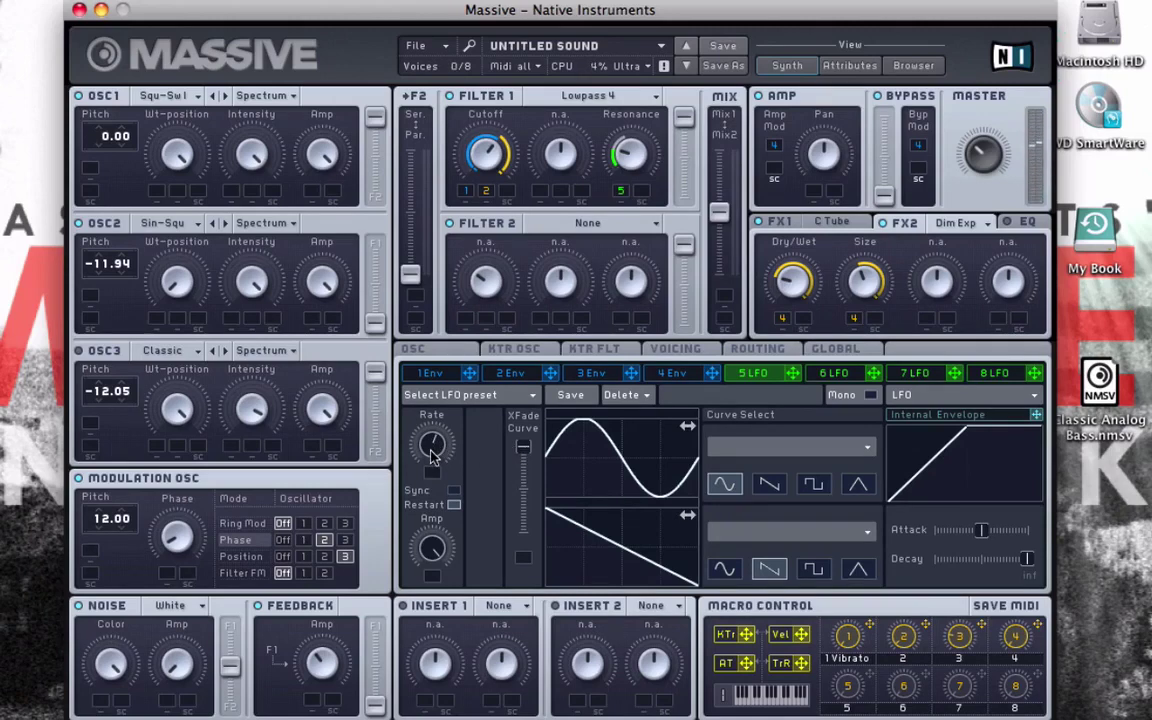
pyautogui.moveTo(792, 372); pyautogui.dragTo(147, 140)
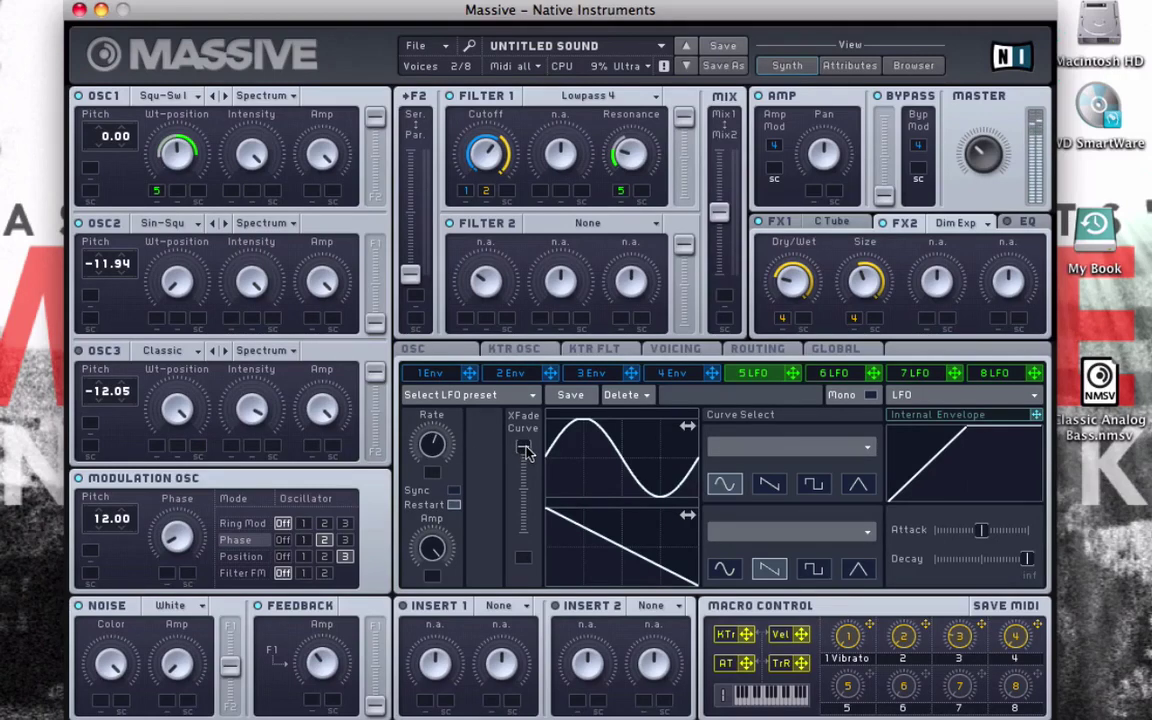
# Step: Move LFO 5's XFade slider up to blend a sine with a falling ramp
pyautogui.moveTo(525, 452); pyautogui.dragTo(528, 414)
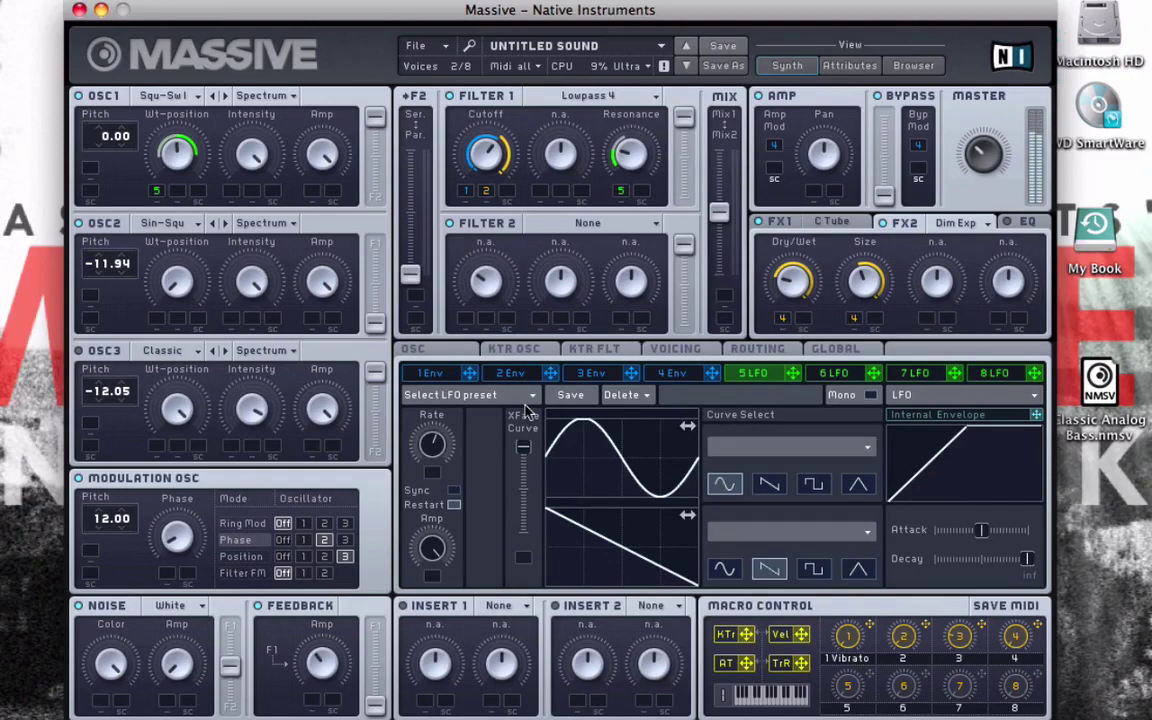